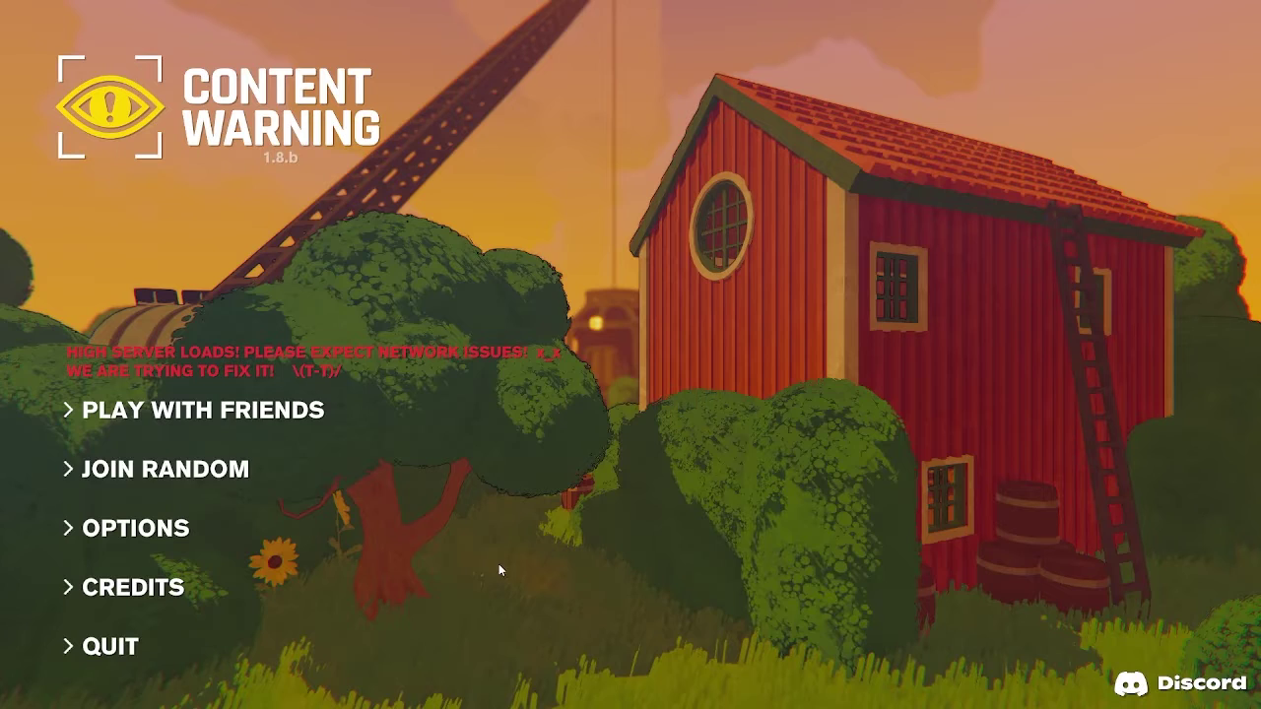
- Quit the Content Warning game, switch to the Brave browser and open thunderstore.io
click(96, 642)
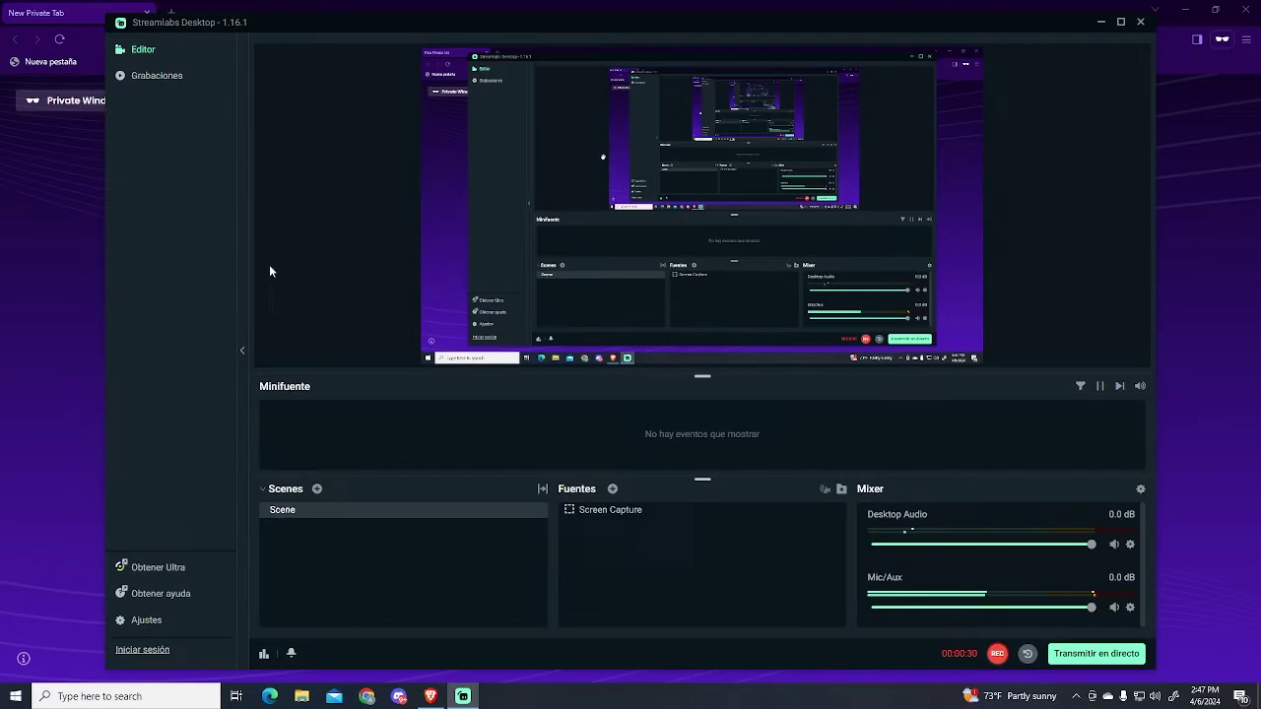
click(51, 293)
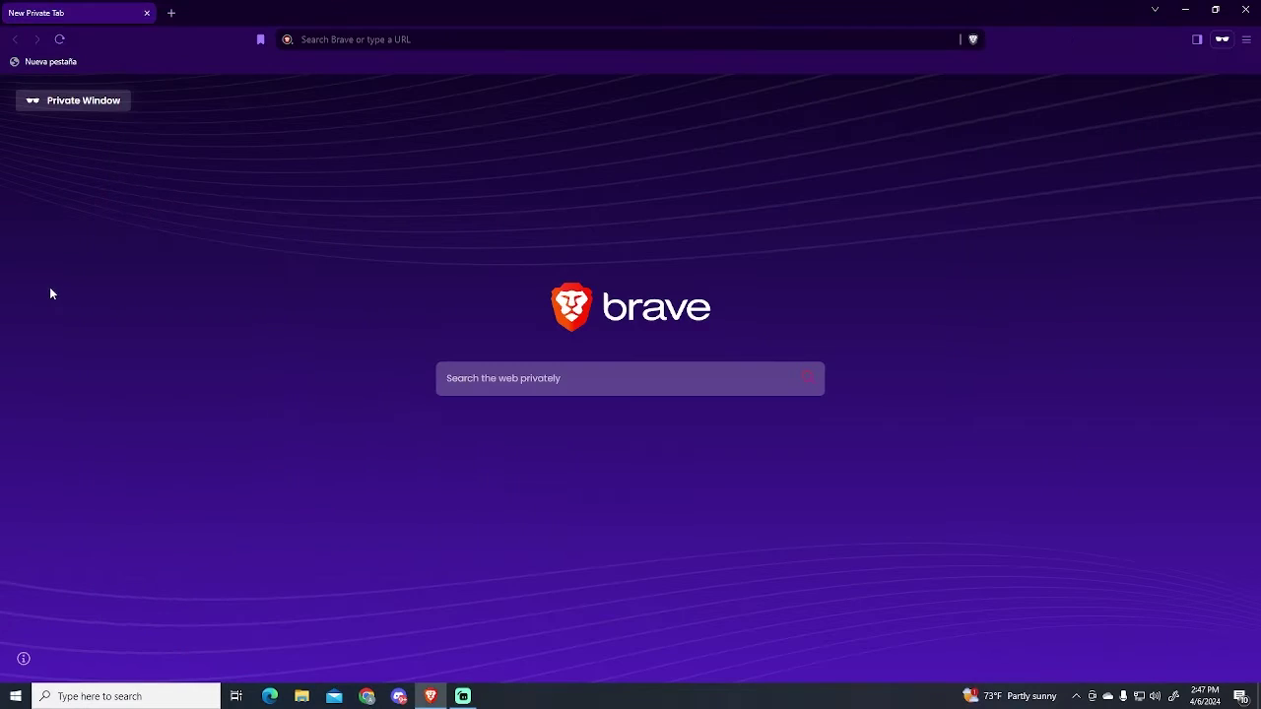
click(433, 31)
text(thunderstore.io)
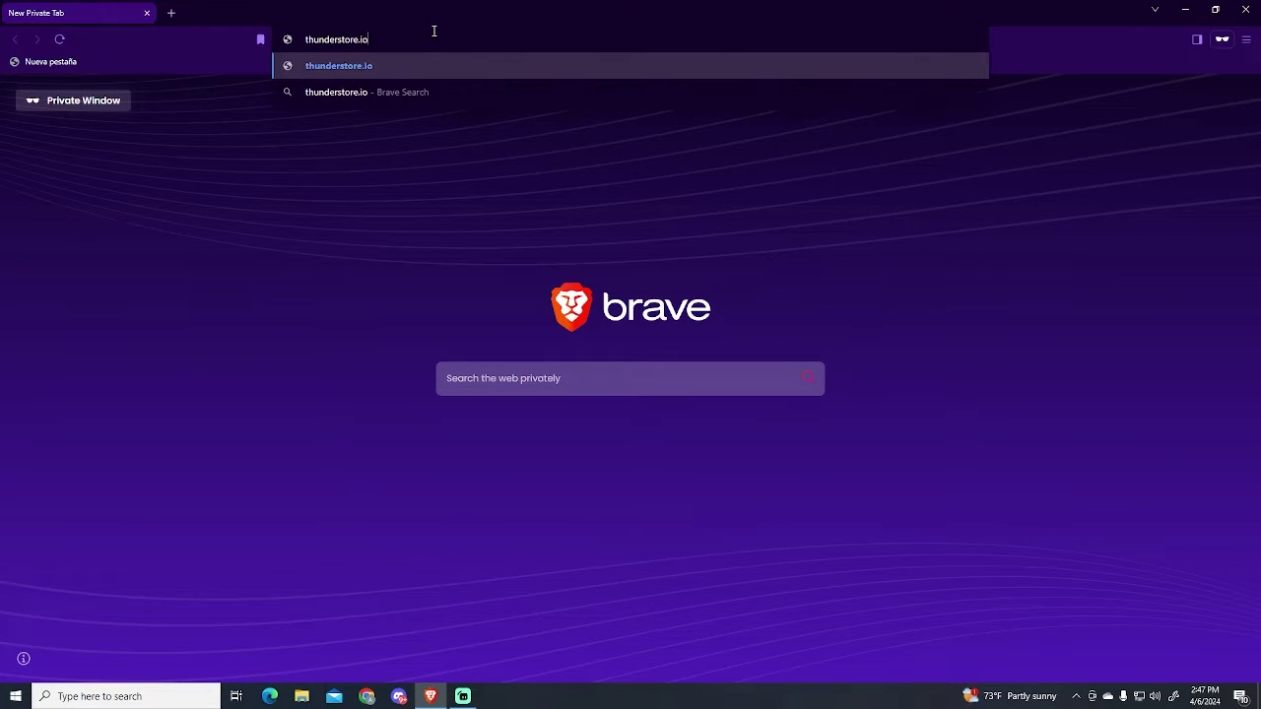
key(Return)
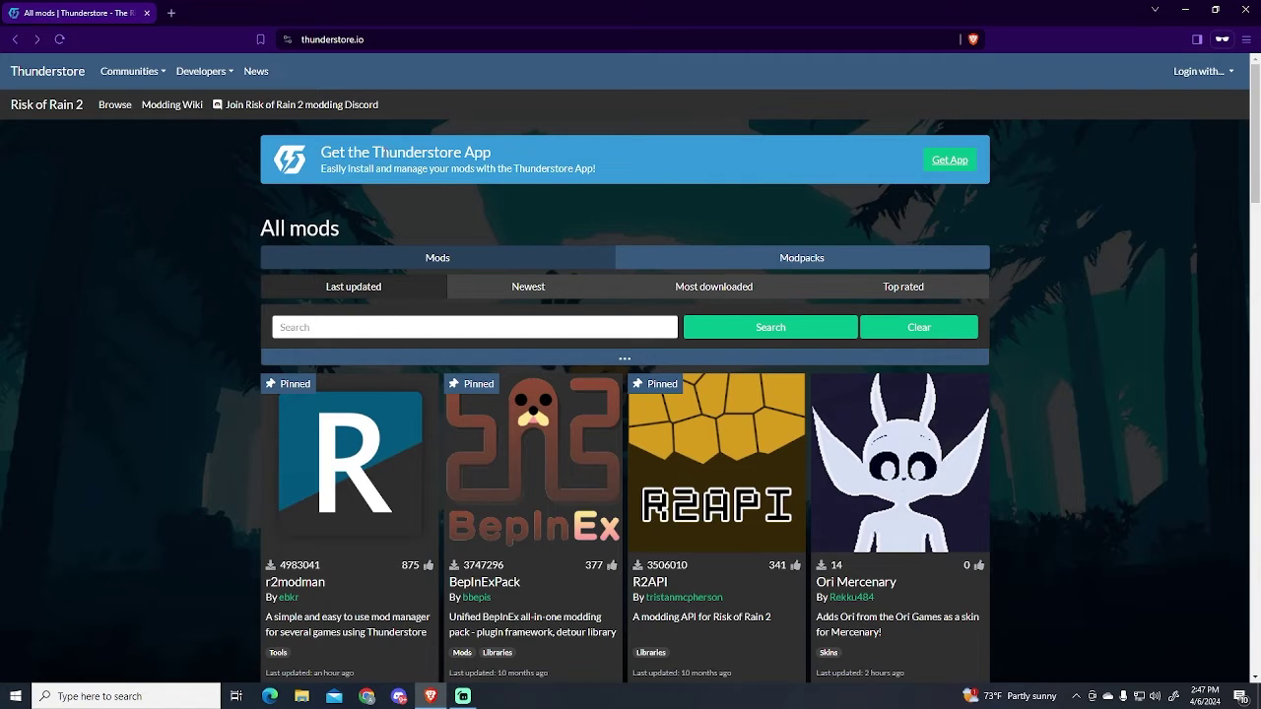
- Get the Thunderstore Mod Manager app from its Overwolf page and dismiss the download notice
click(951, 163)
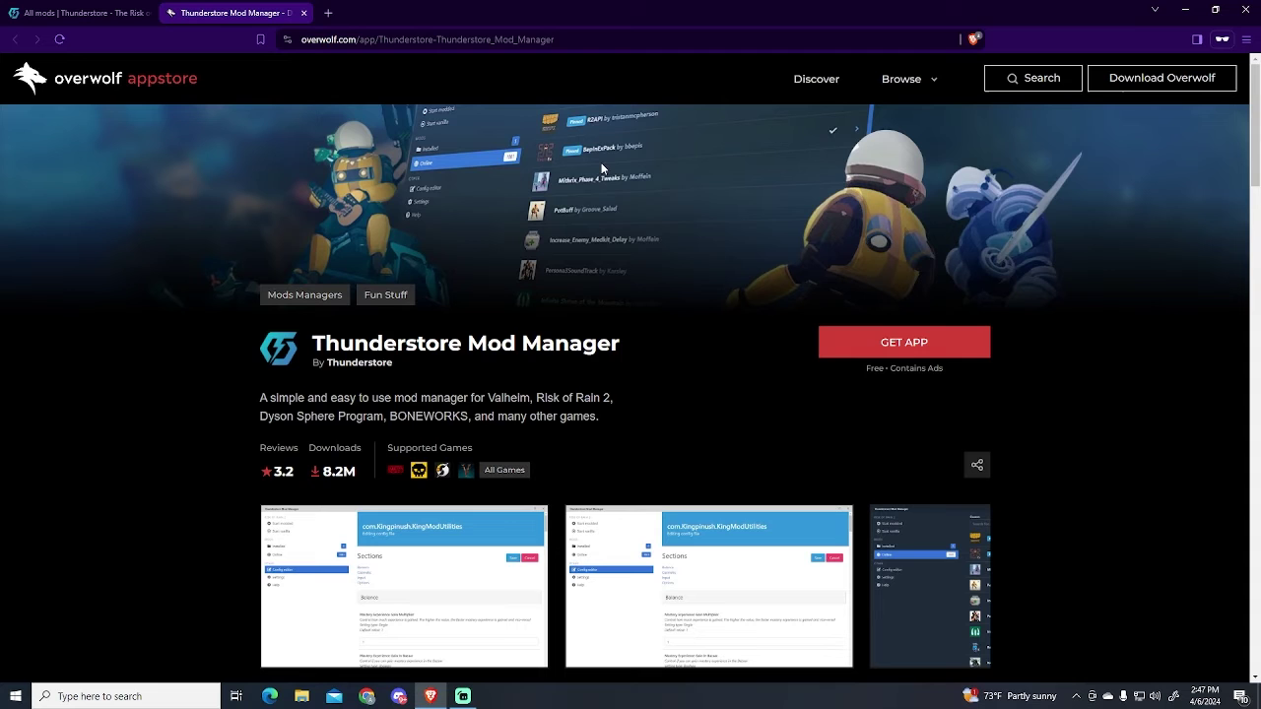
click(904, 347)
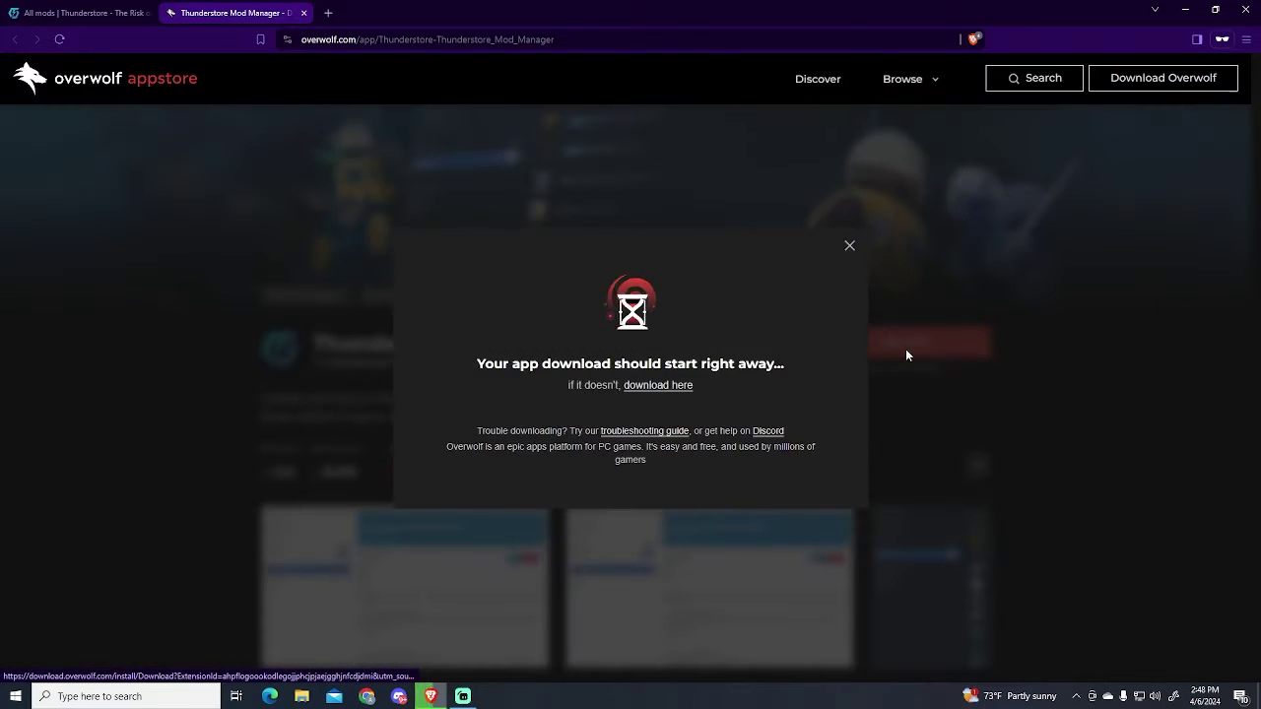
click(817, 415)
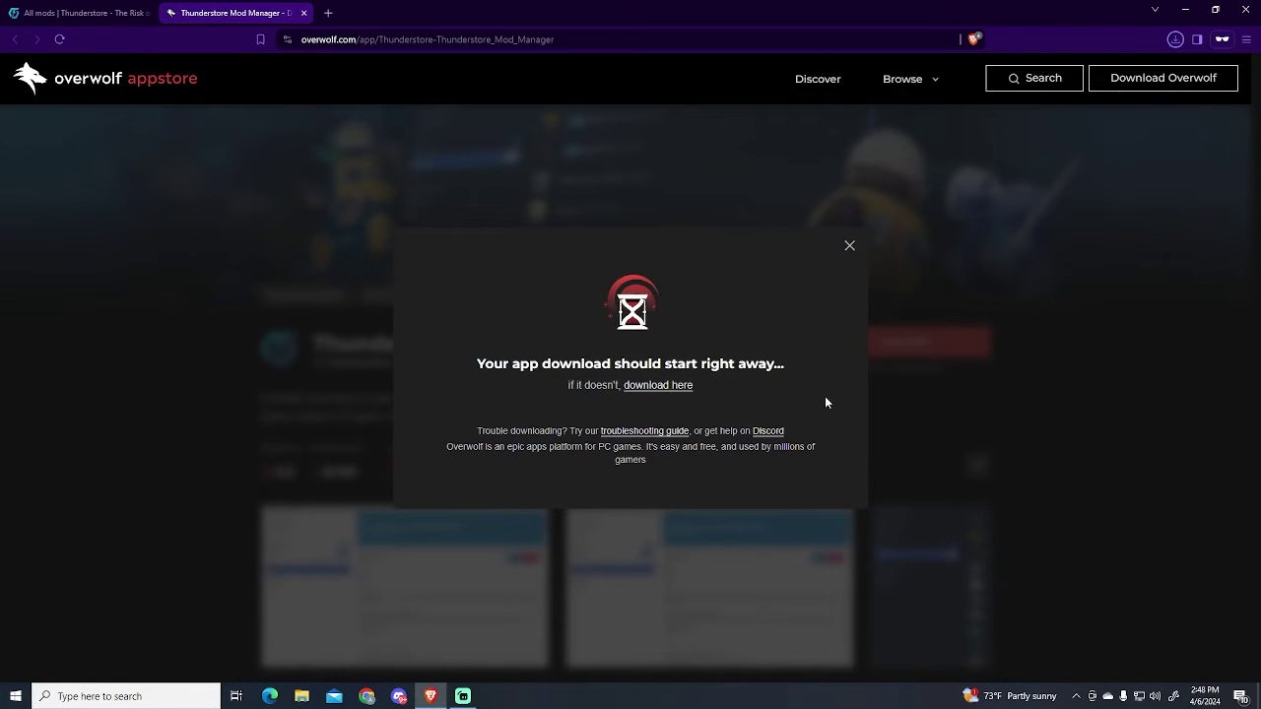
click(849, 245)
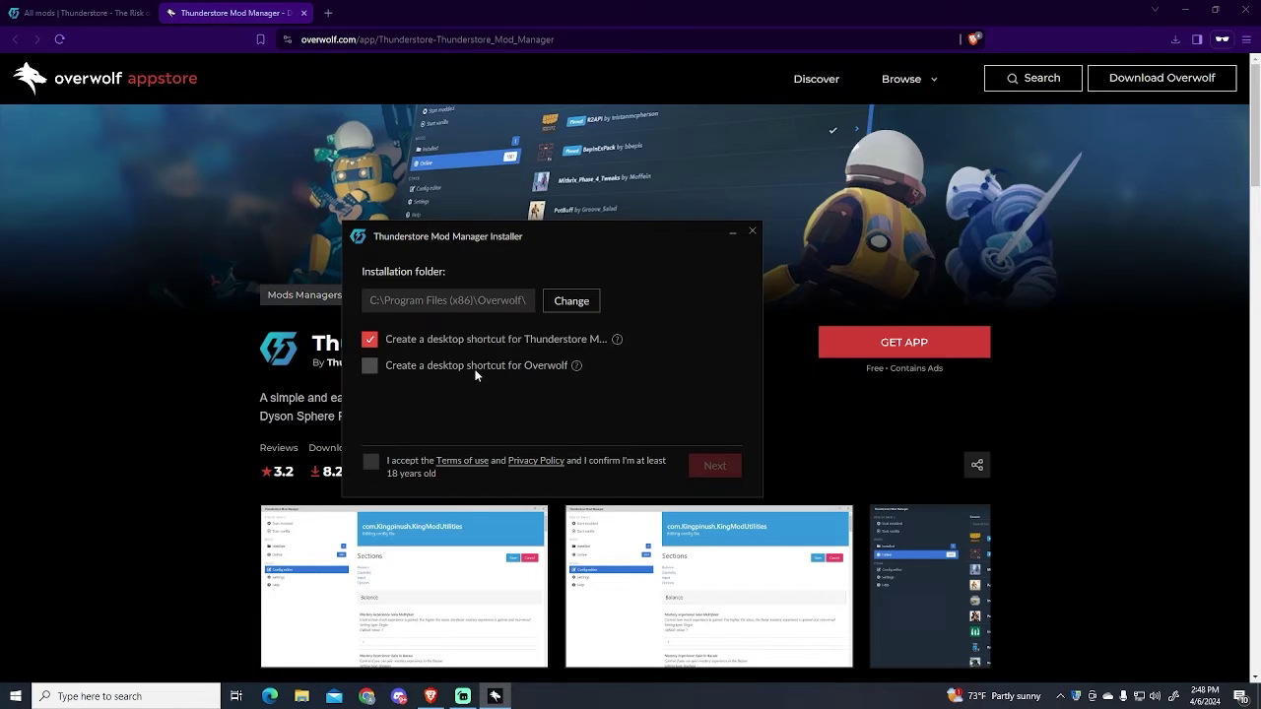
- Install Thunderstore Mod Manager in the default folder, accepting the terms and privacy notice without adding CurseForge, and launch it
click(370, 461)
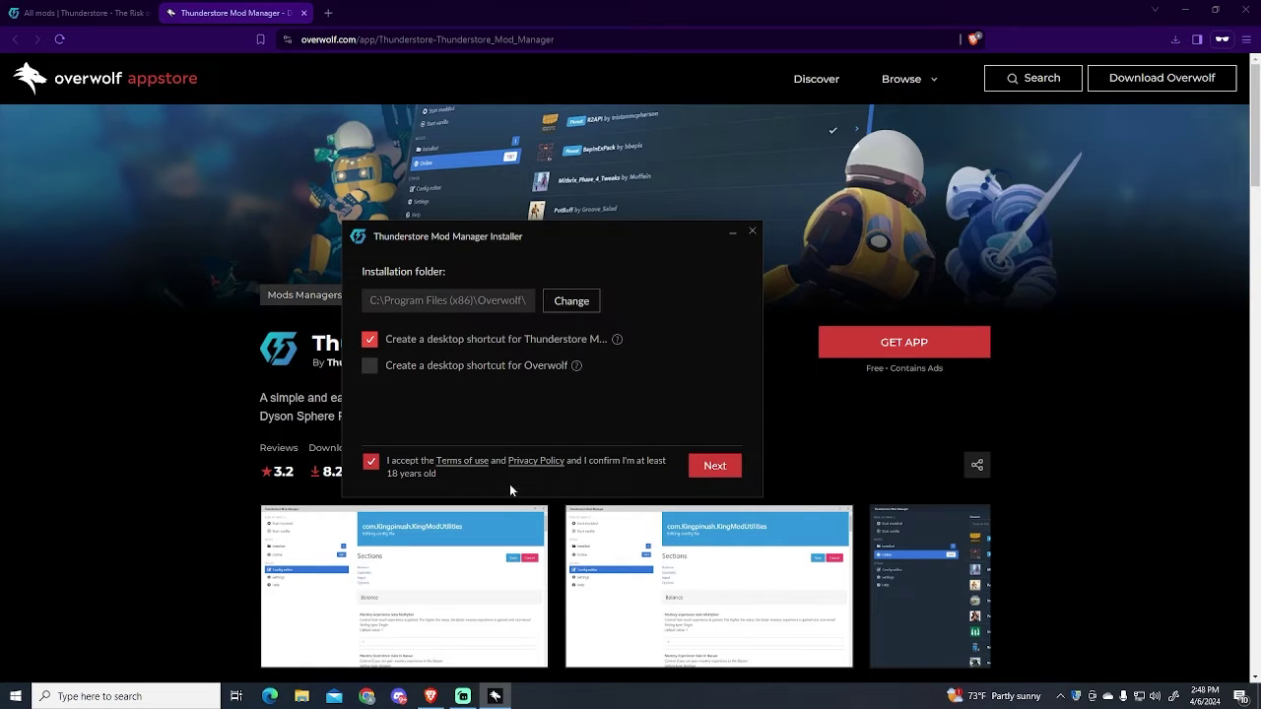
click(715, 467)
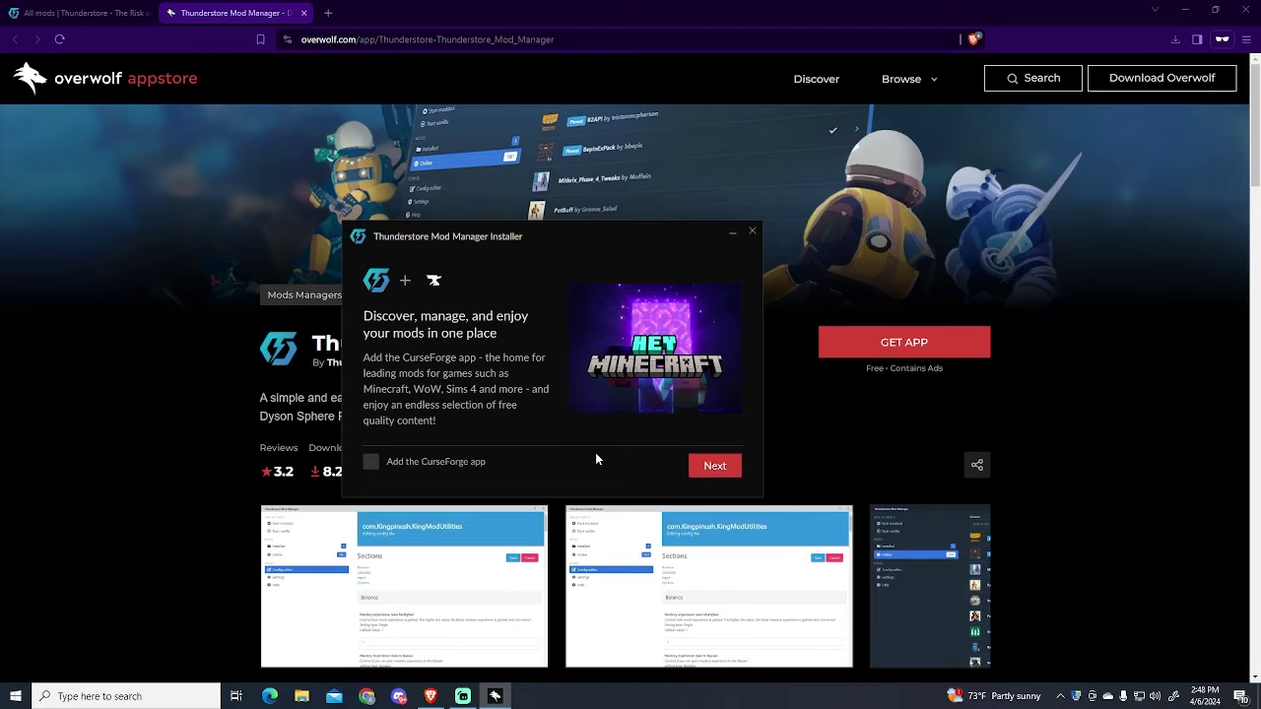
click(711, 468)
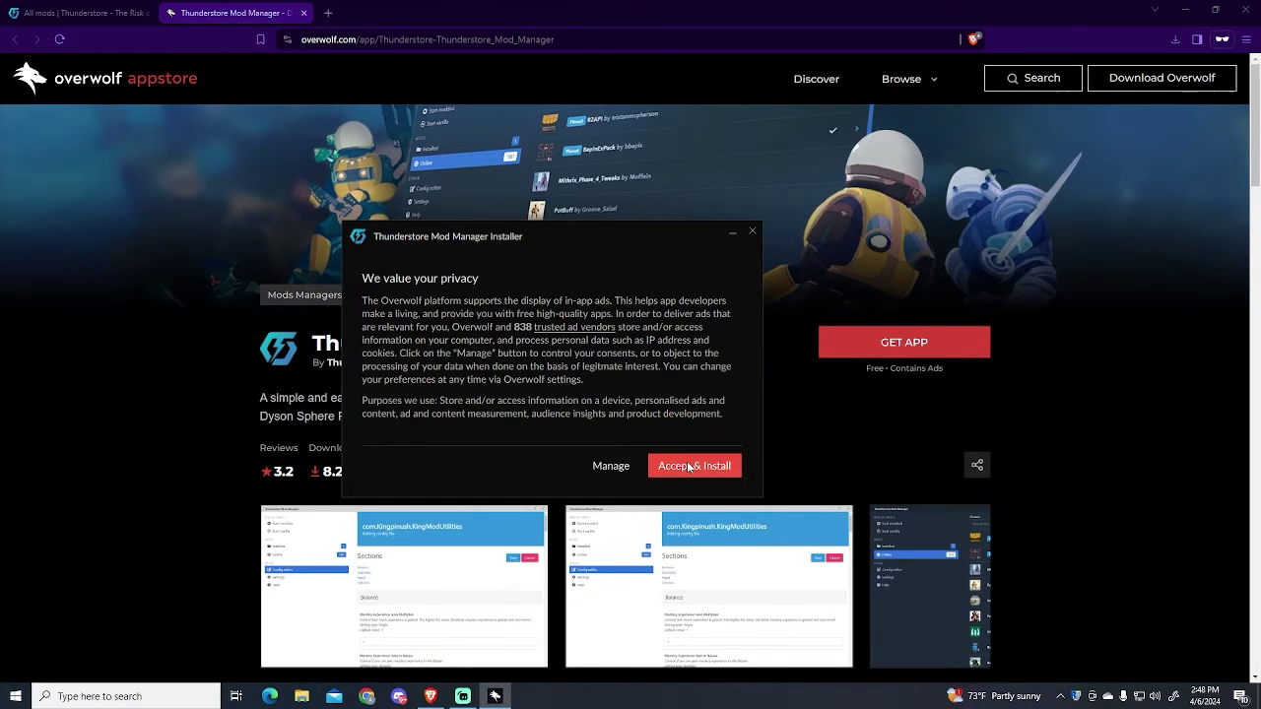
click(695, 466)
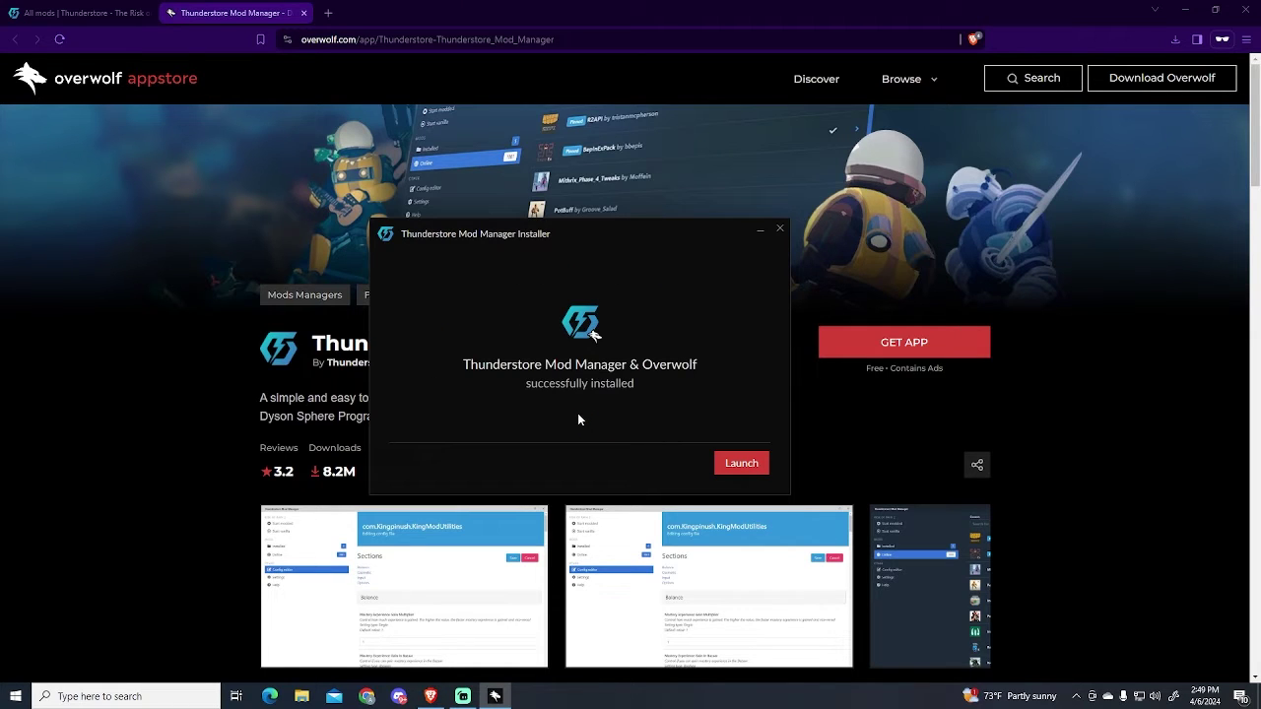
click(753, 463)
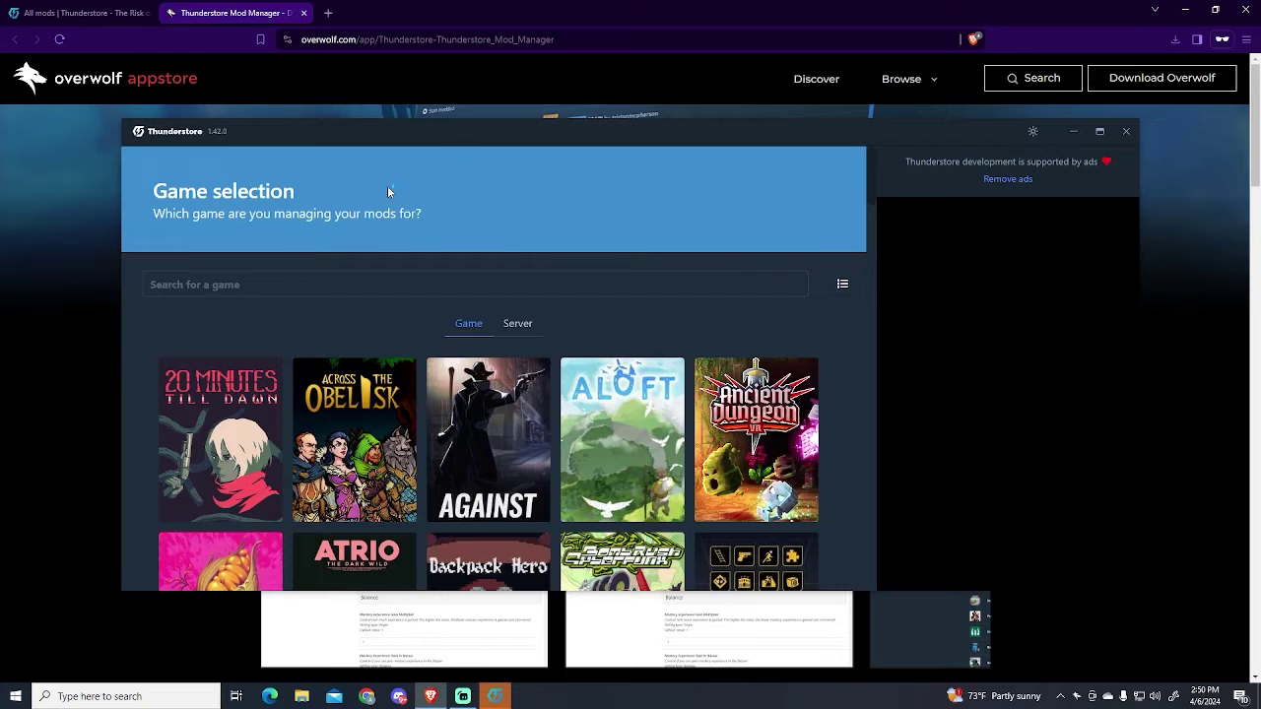
- Find Content Warning with the search term "conte" and select it as the game to manage mods for
click(172, 285)
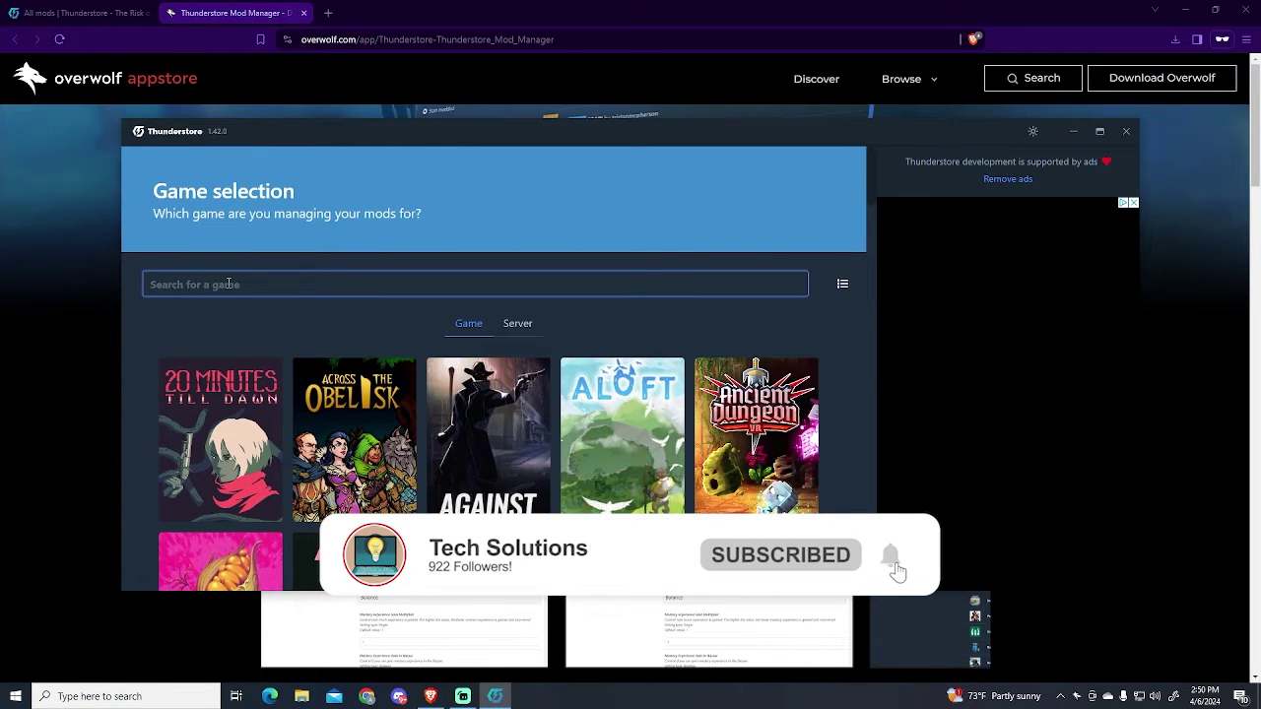
text(conte)
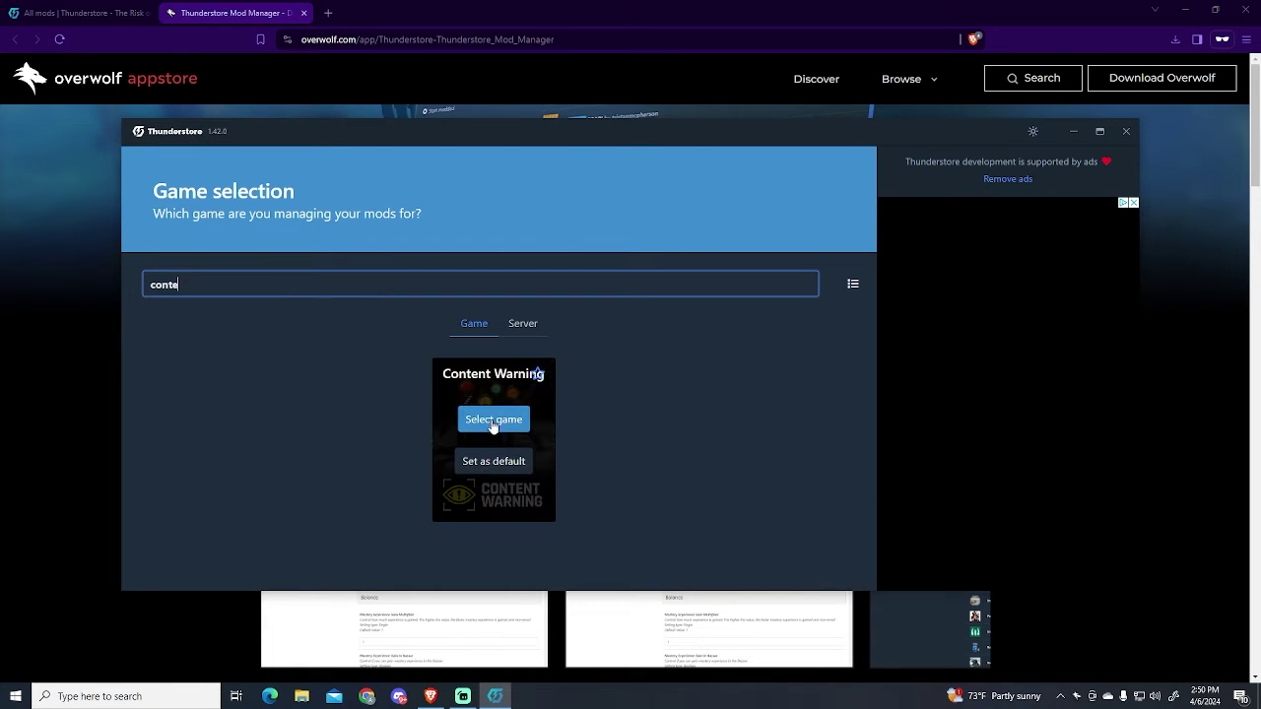
click(493, 422)
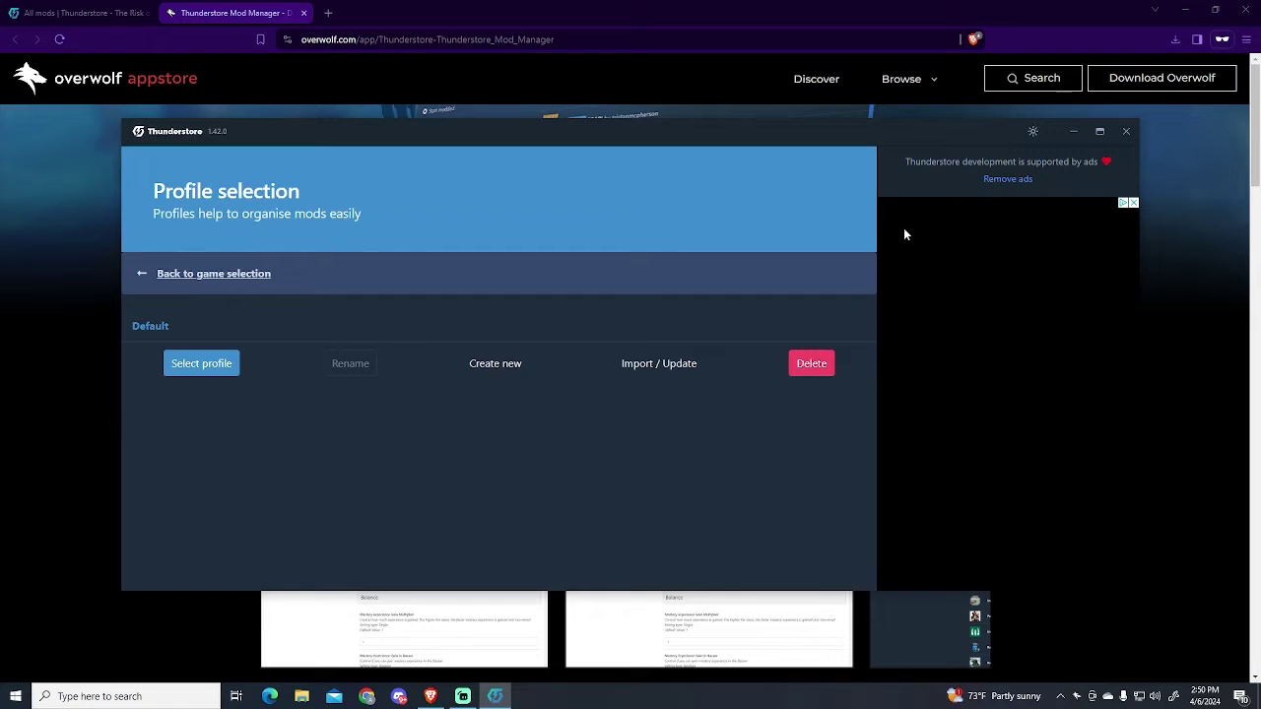
- Create a profile named "Tech Solutions" and select it
click(498, 364)
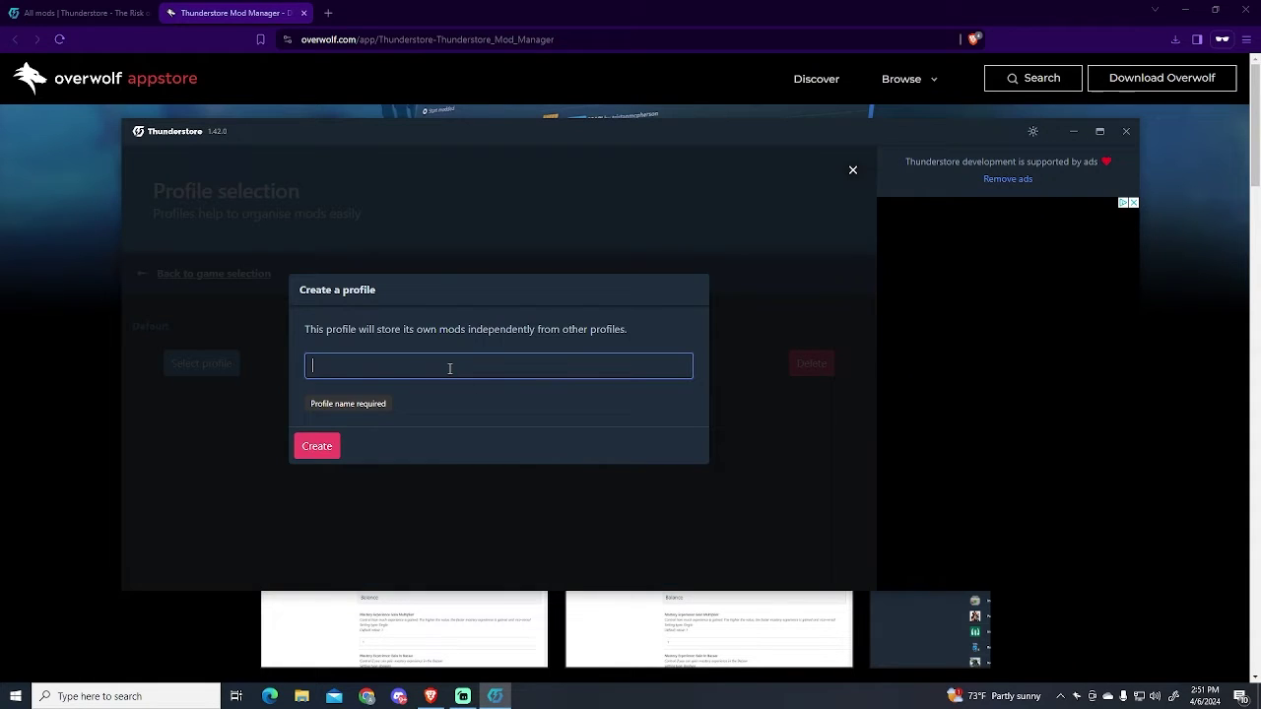
text(Tech Solutions)
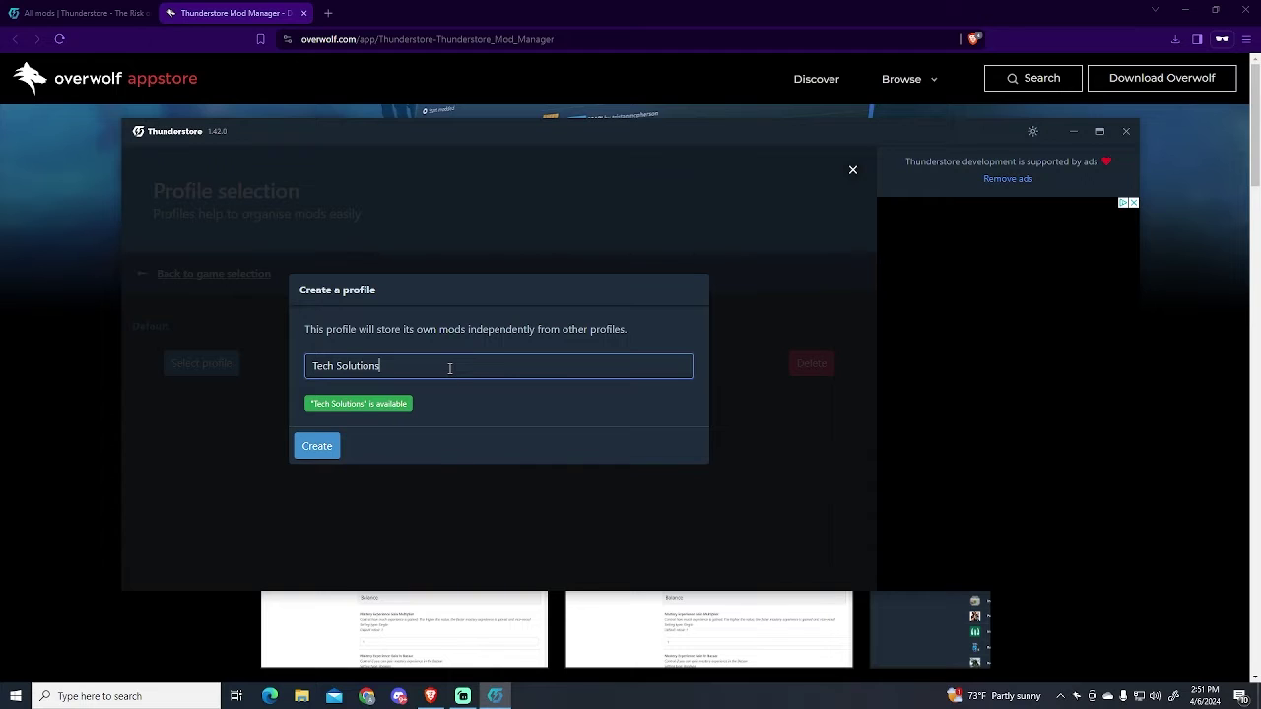
click(318, 446)
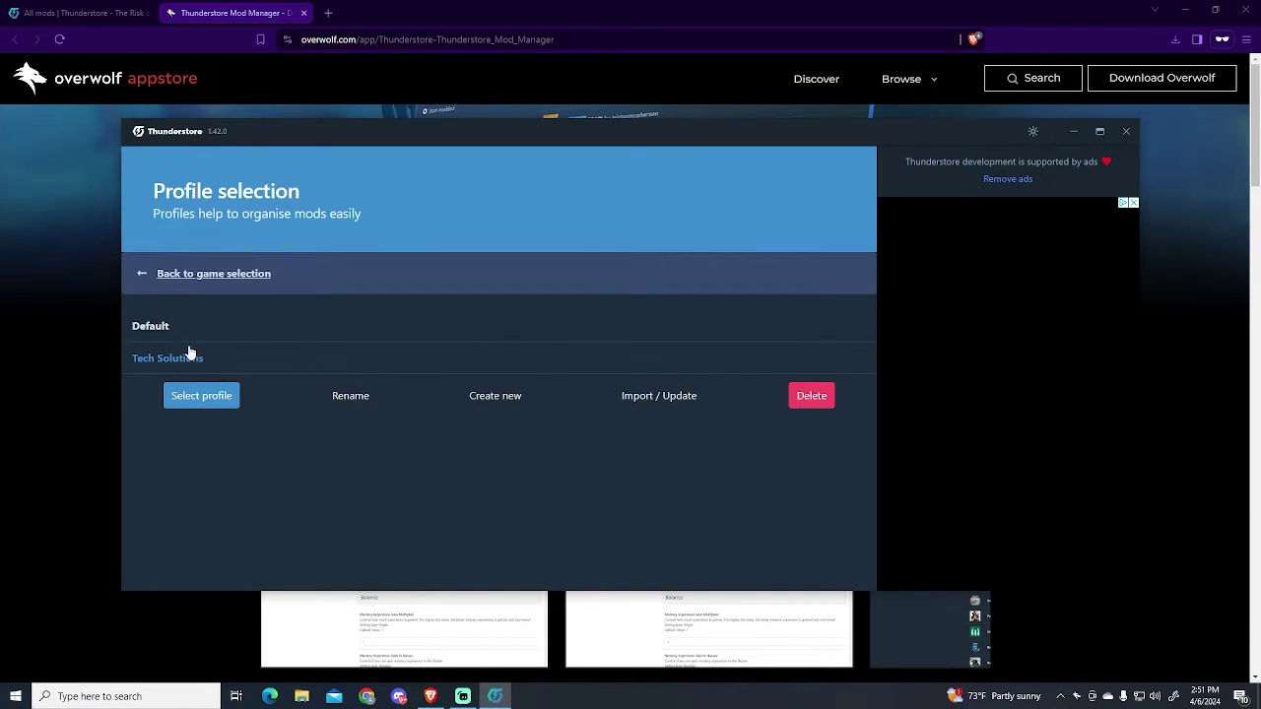
click(199, 397)
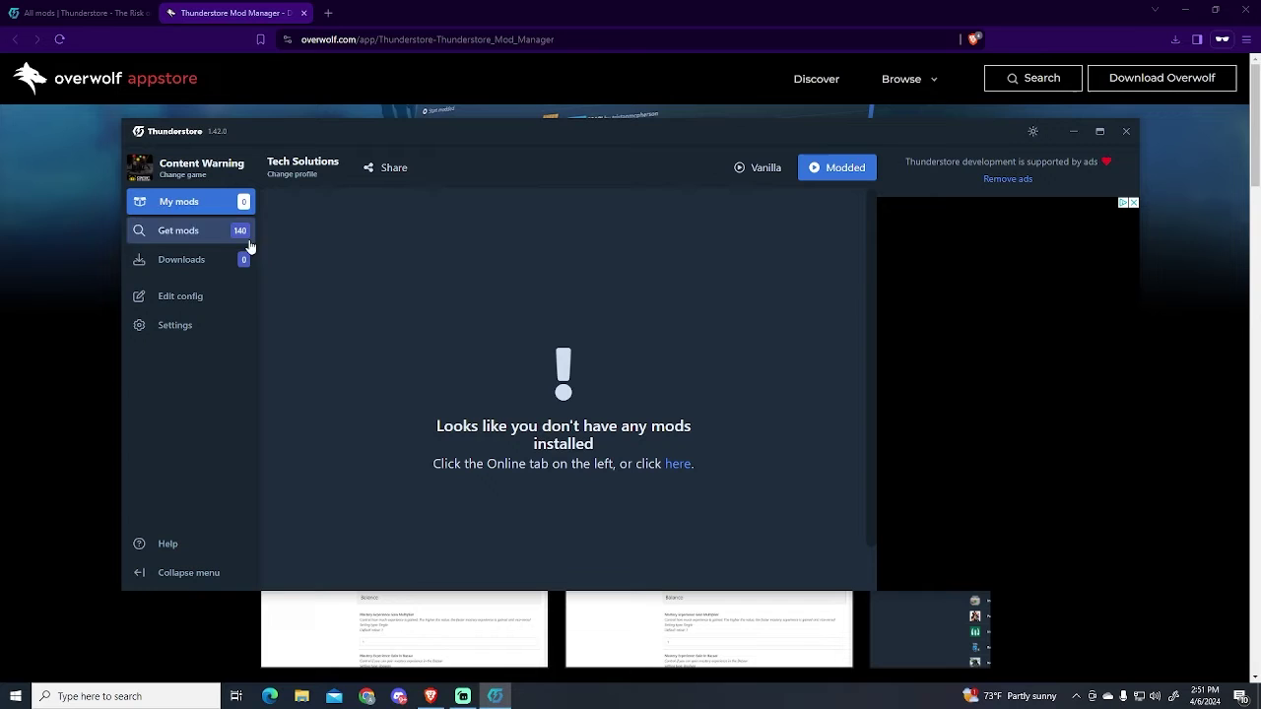
- Download the pinned BepInExPack mod, version 5.4.2100, with its dependencies
click(175, 236)
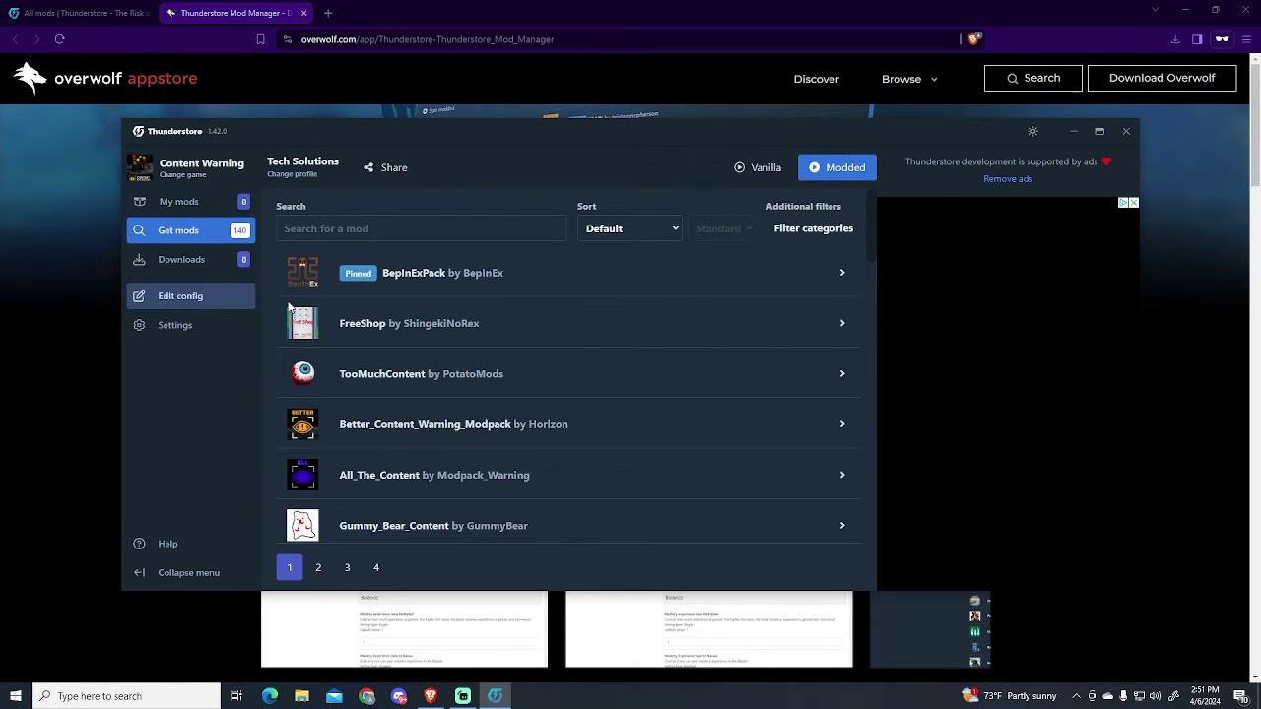
click(734, 281)
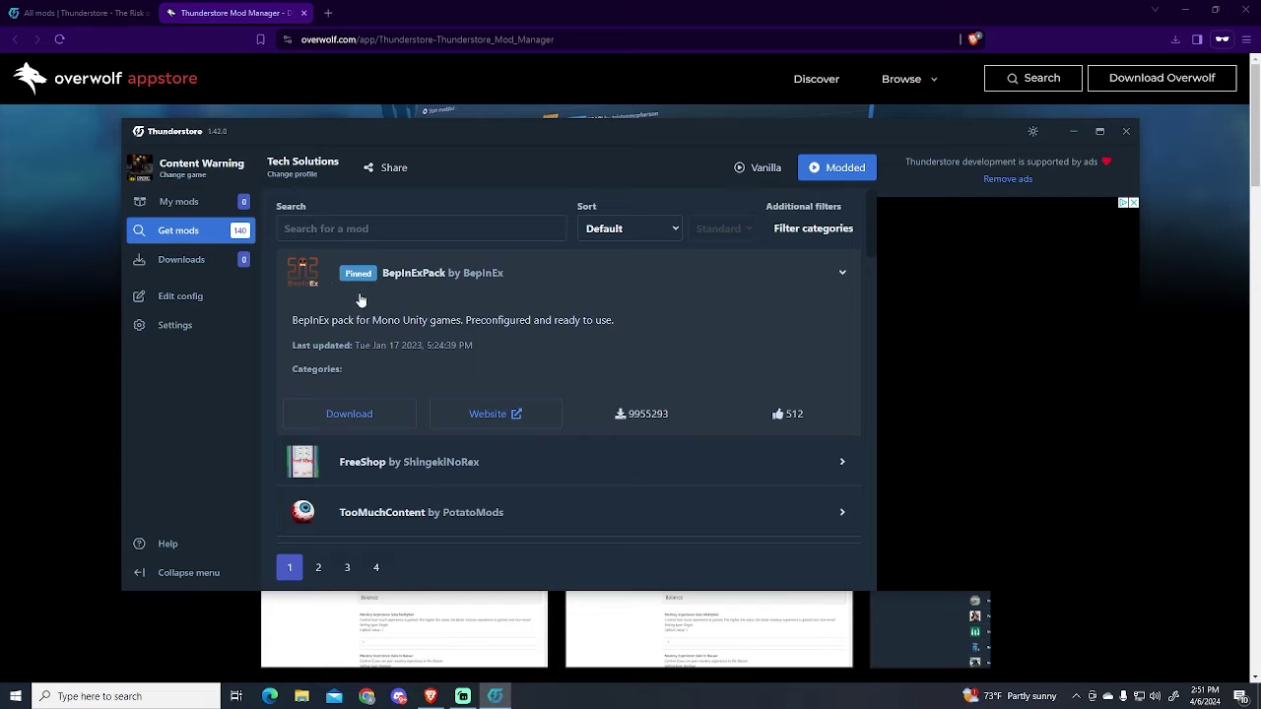
click(340, 414)
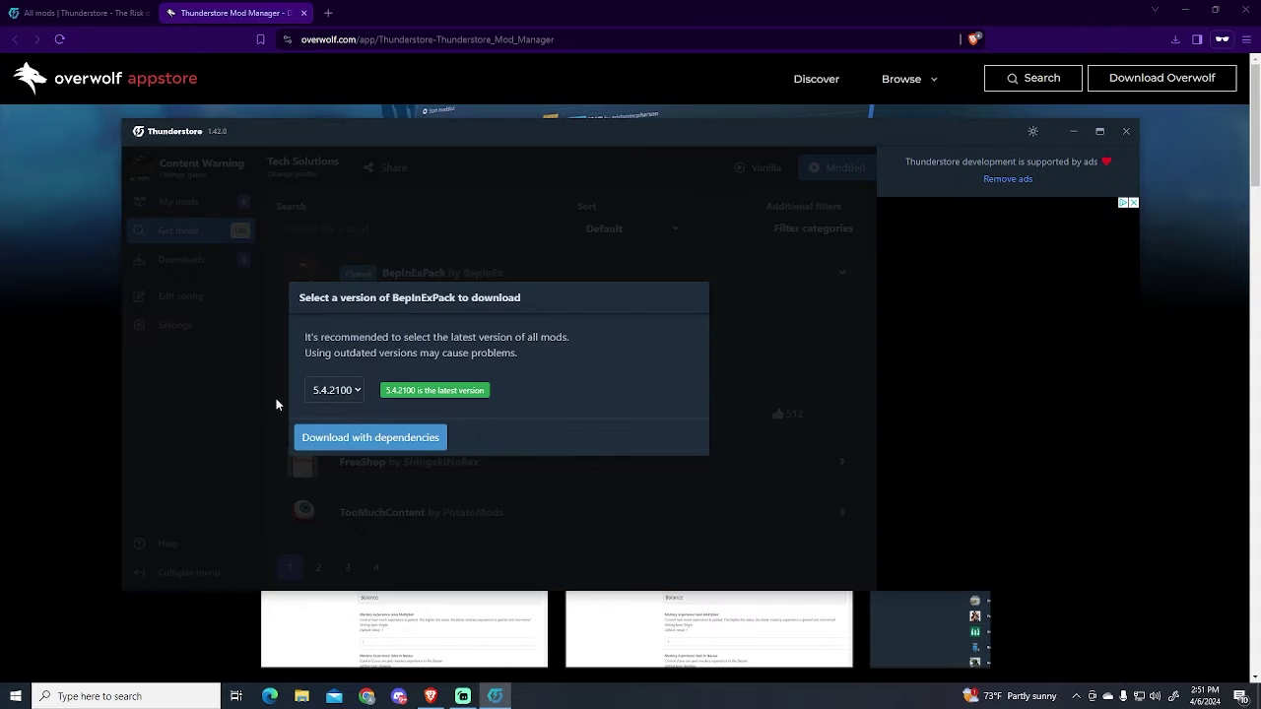
click(358, 437)
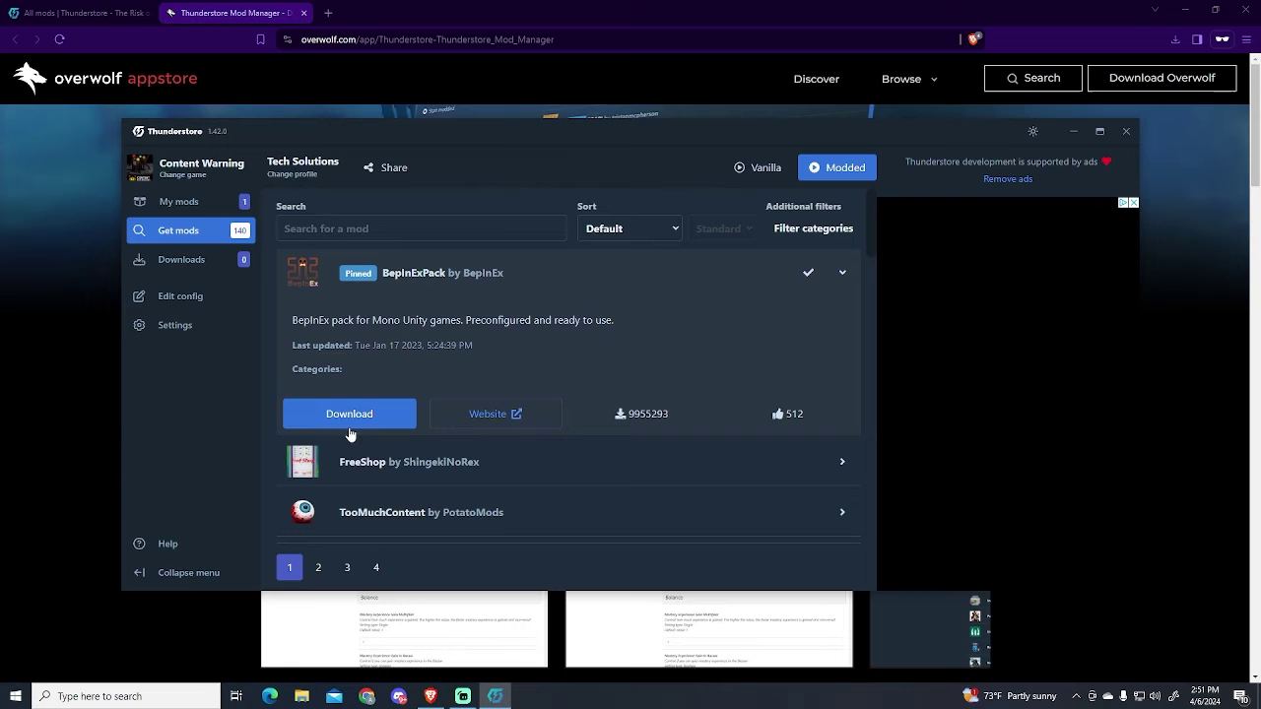
- Check the installed mods and toggle BepInExPack off and back on
click(225, 201)
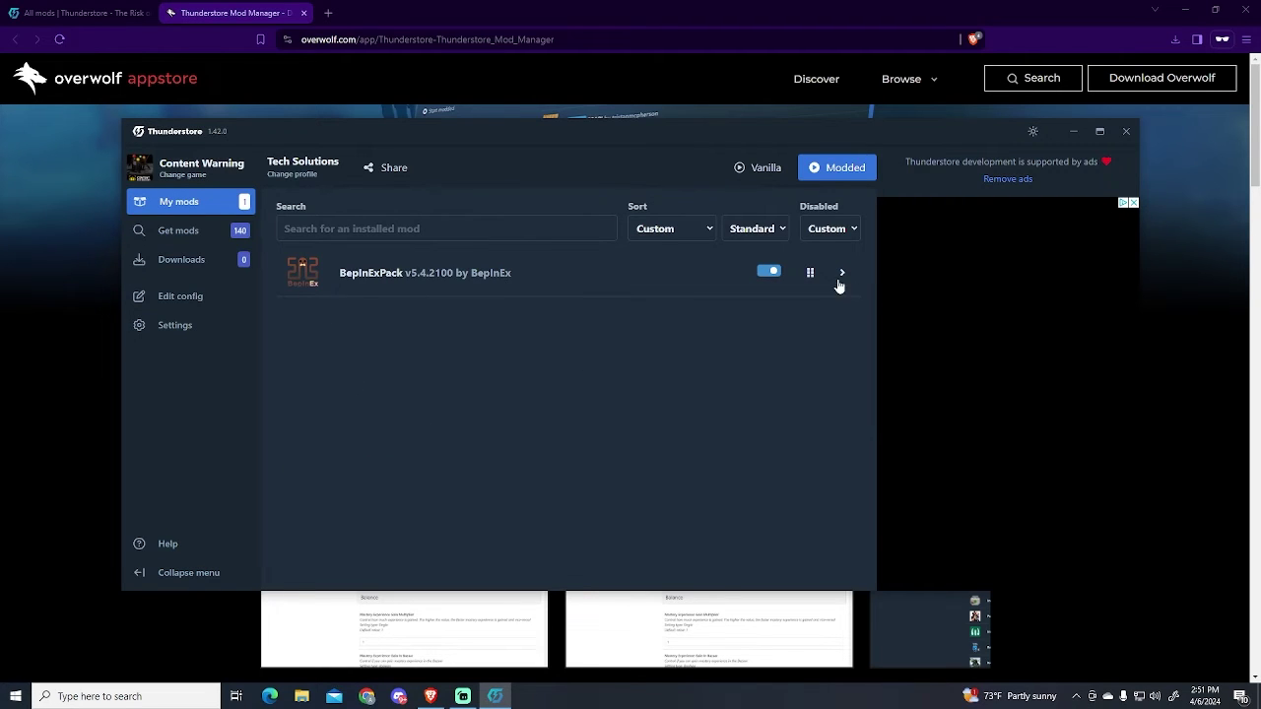
click(769, 271)
click(769, 271)
drag(349, 319, 319, 293)
click(359, 311)
- Return to the available mods and sort them by Rating
click(204, 239)
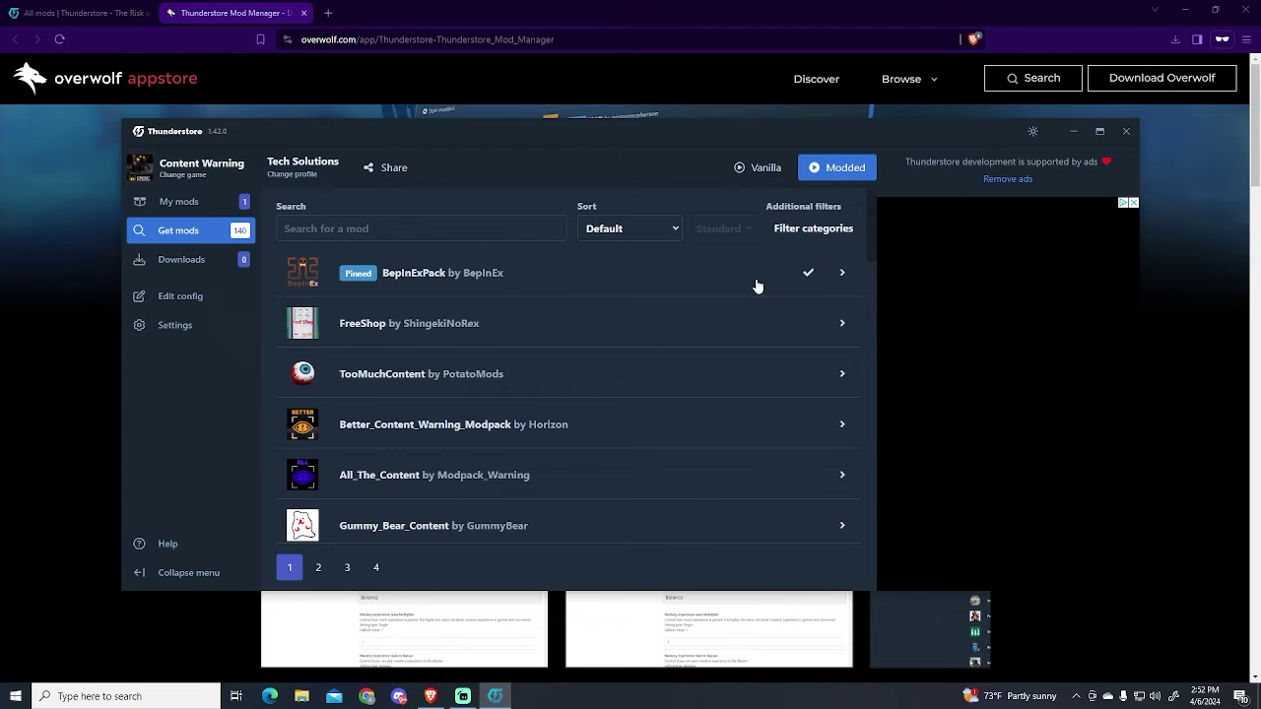
mouse_move(871, 230)
mouse_down()
mouse_move(880, 297)
mouse_move(878, 225)
mouse_up()
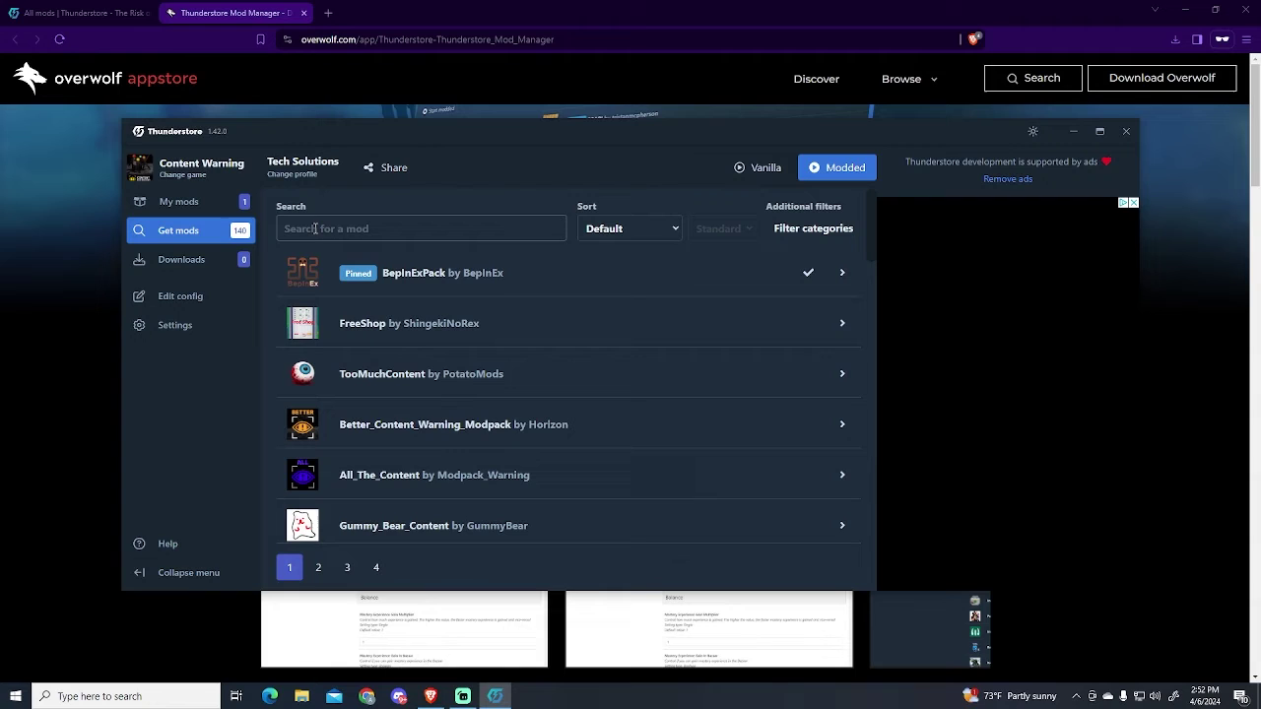
click(612, 231)
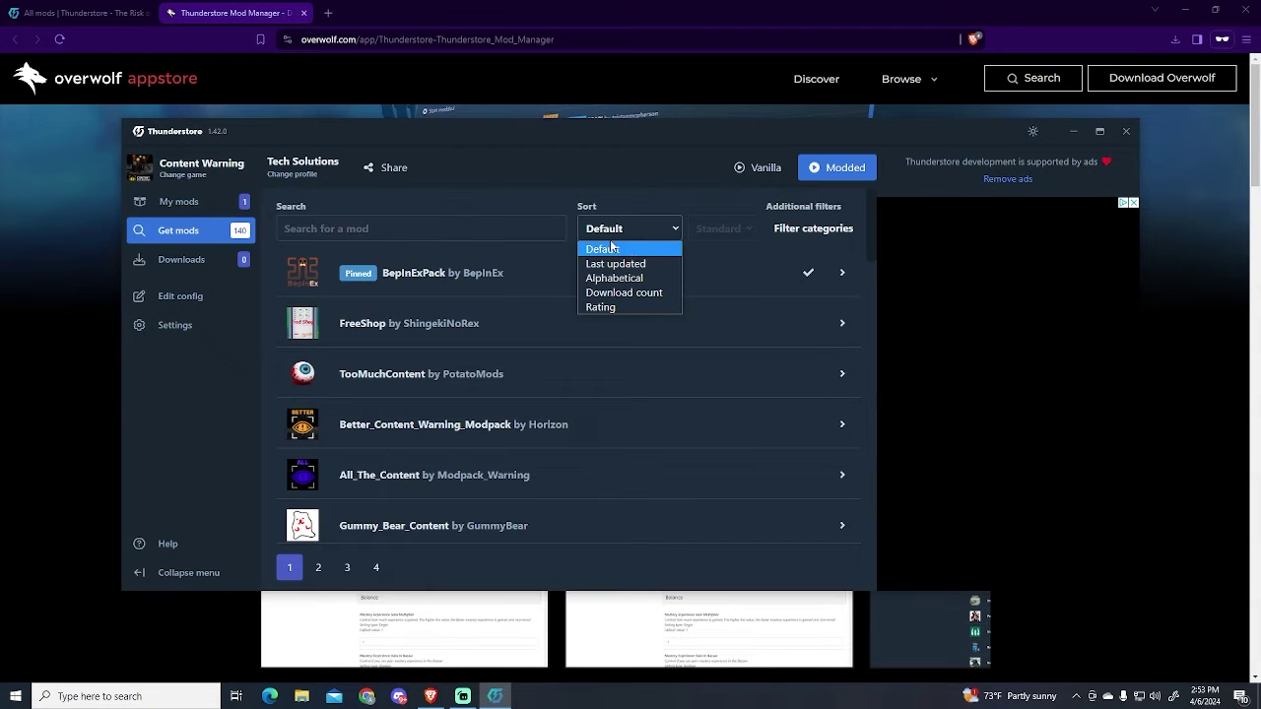
click(632, 307)
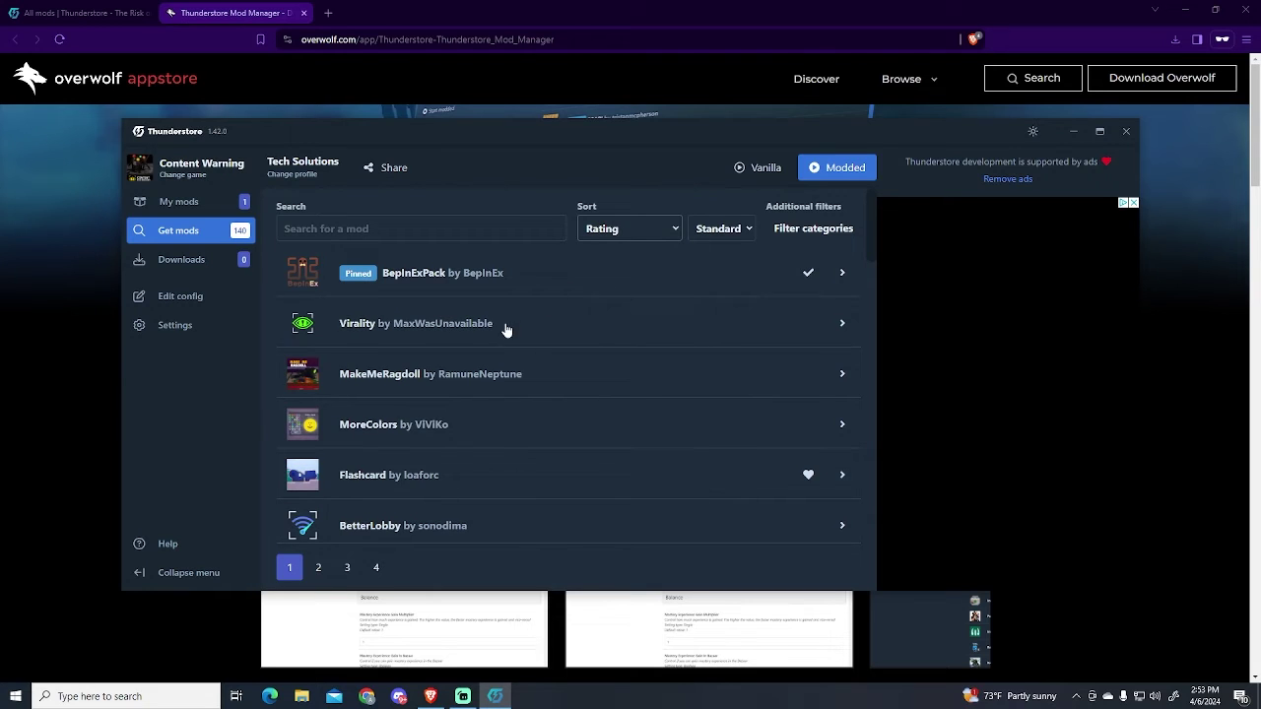
- Download the MoreColors mod by ViViKo with its dependencies
scroll(873, 242, down, 1)
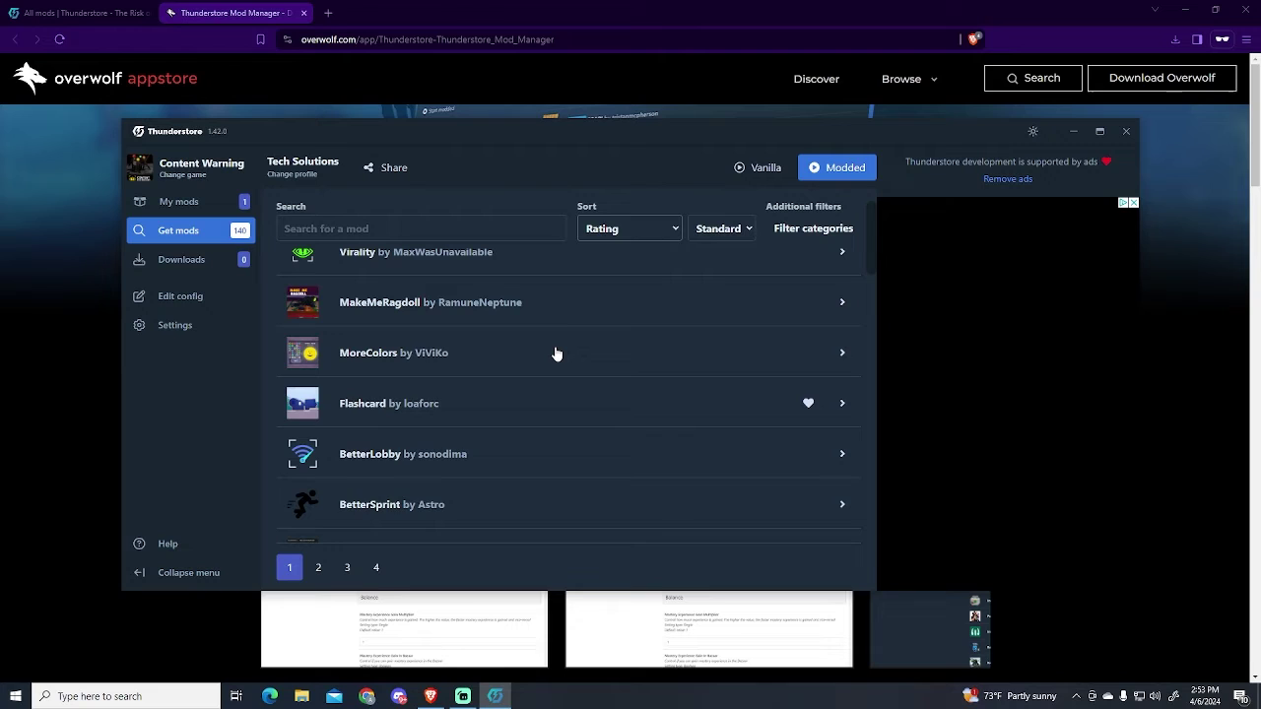
click(556, 353)
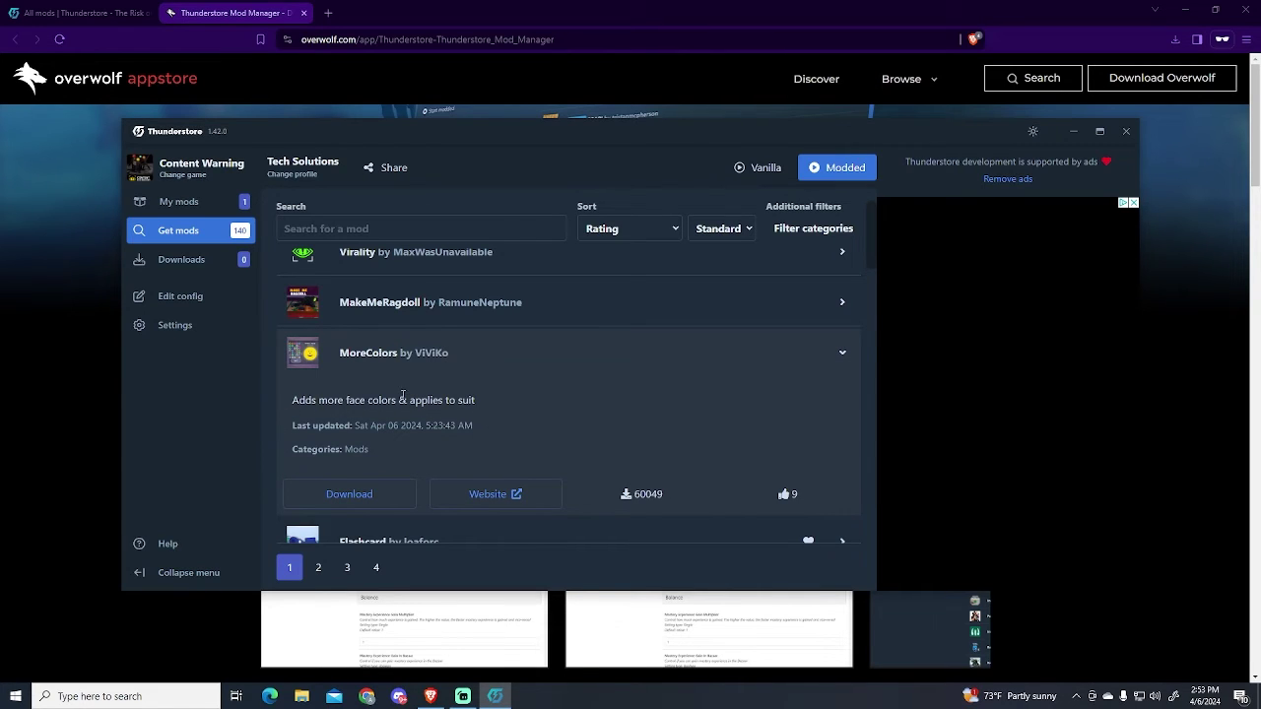
click(370, 495)
click(390, 439)
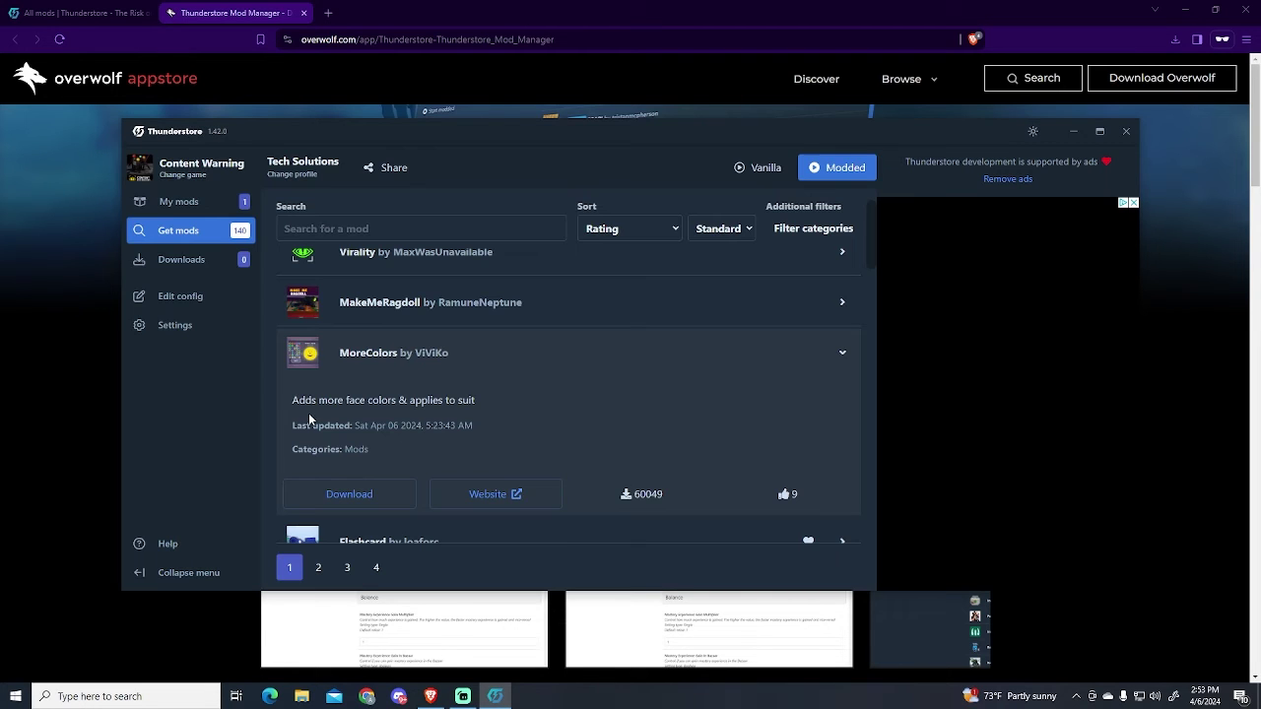
- Review the installed mods and export the Tech Solutions profile as a shareable code
click(200, 201)
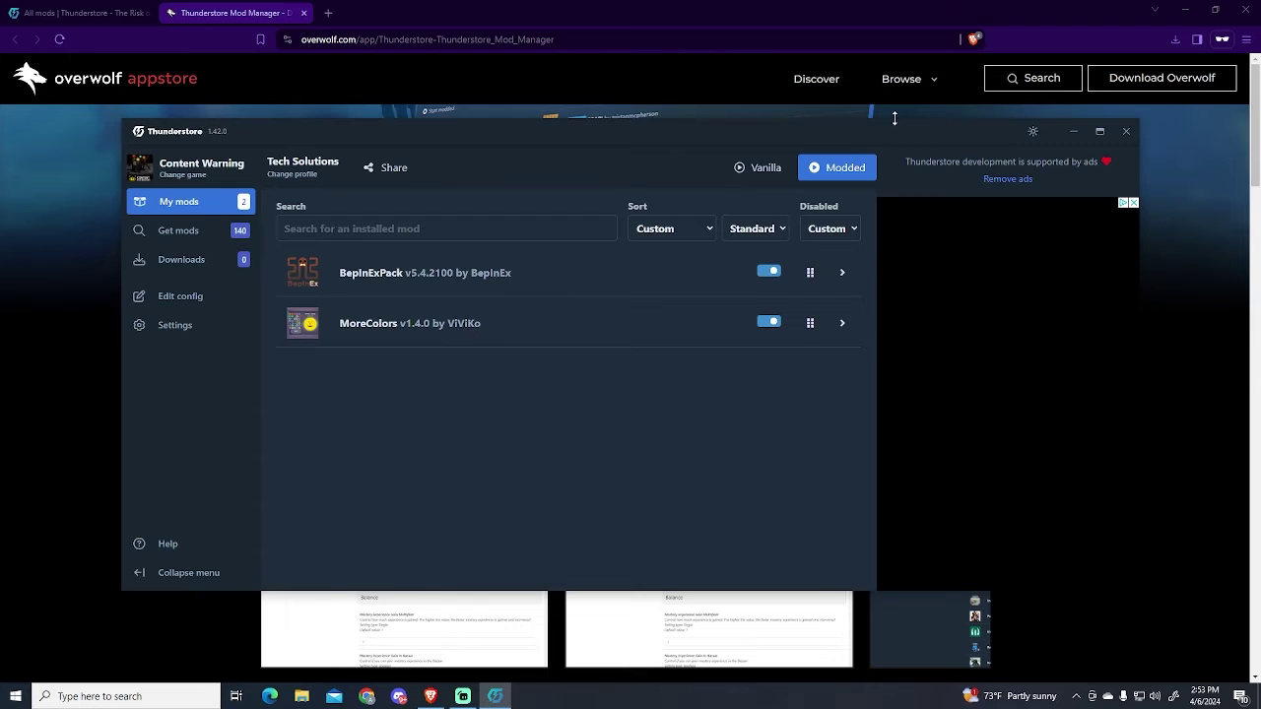
drag(500, 413, 442, 230)
click(389, 408)
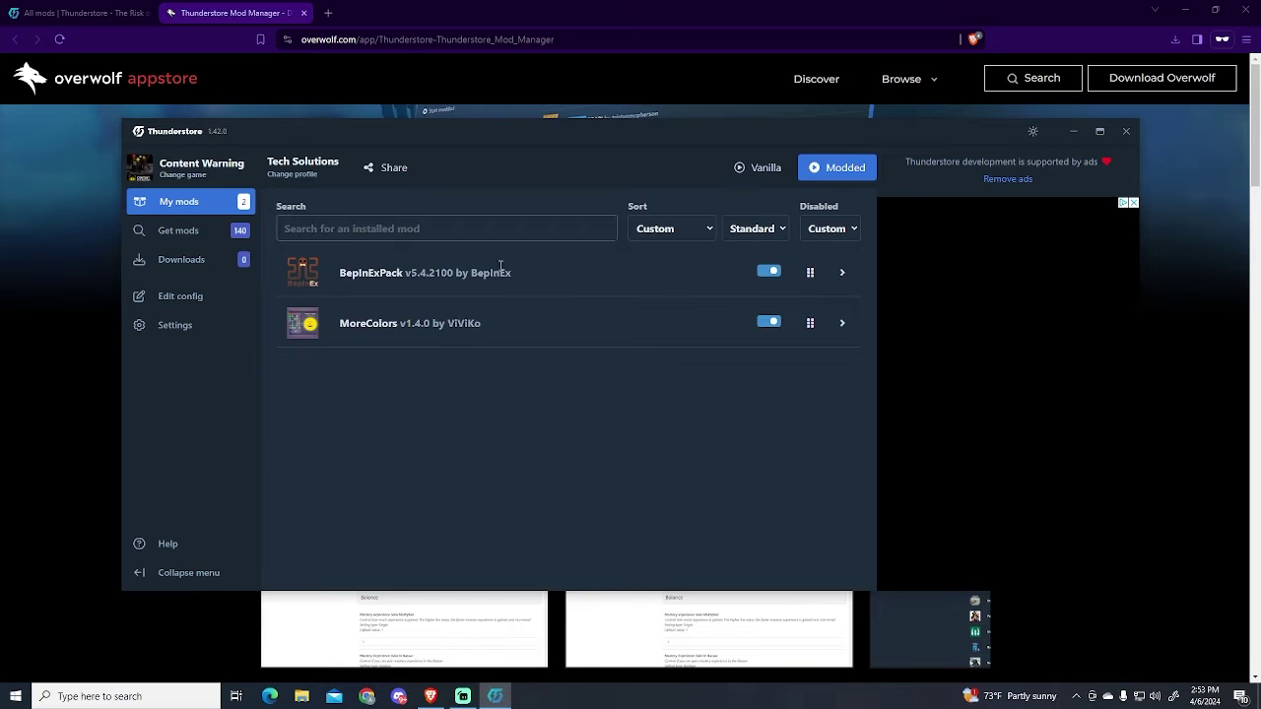
click(376, 169)
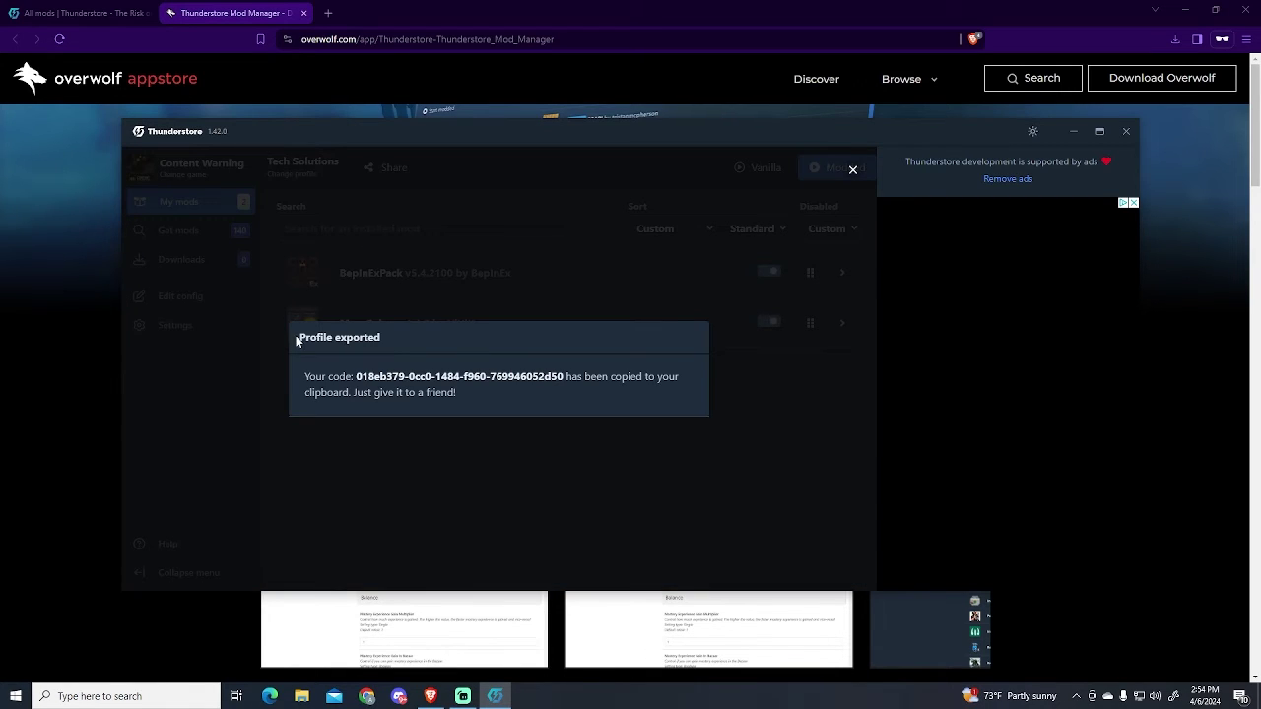
- Copy the exported profile code from the confirmation message and close the message
drag(297, 340, 379, 337)
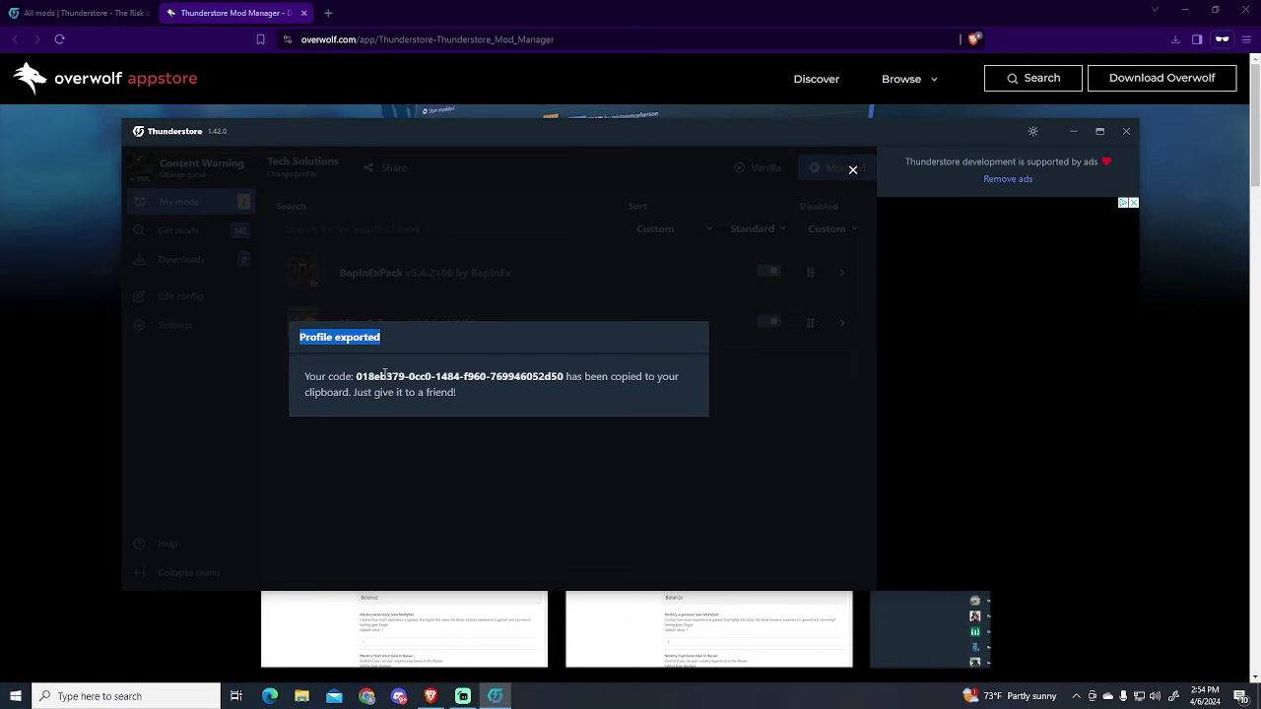
drag(355, 376, 571, 378)
key(ctrl+c)
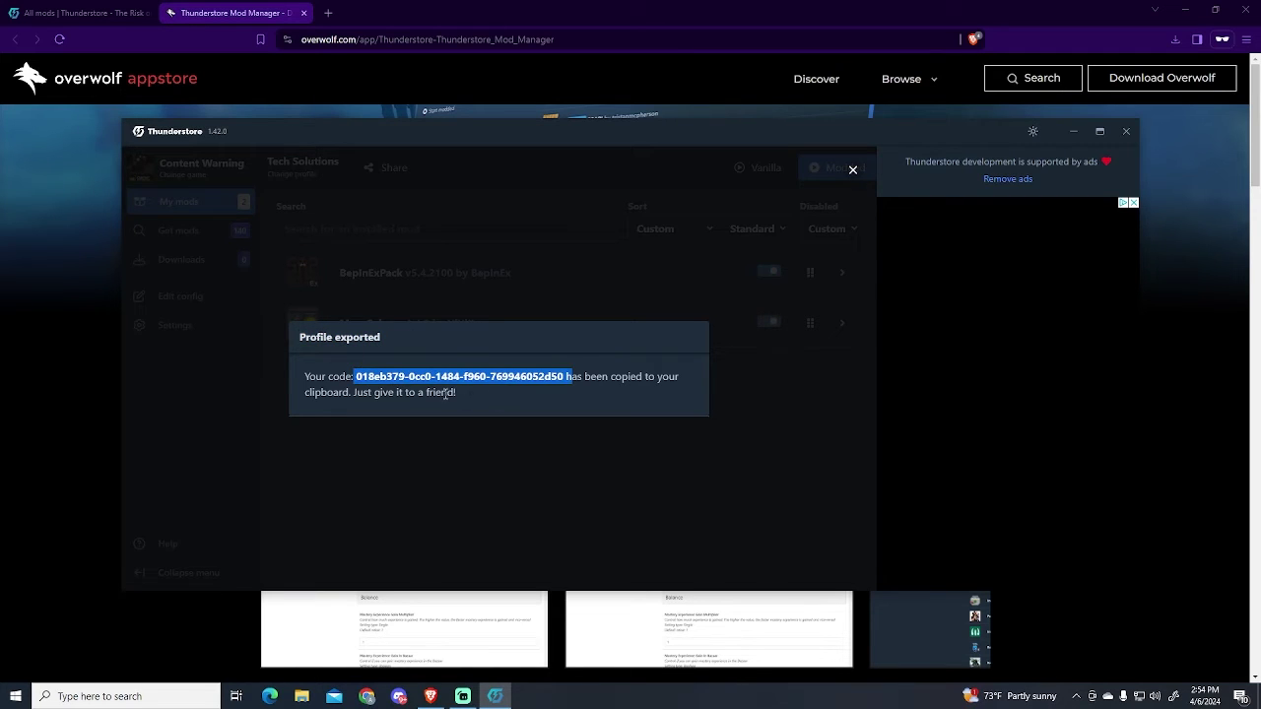
click(445, 480)
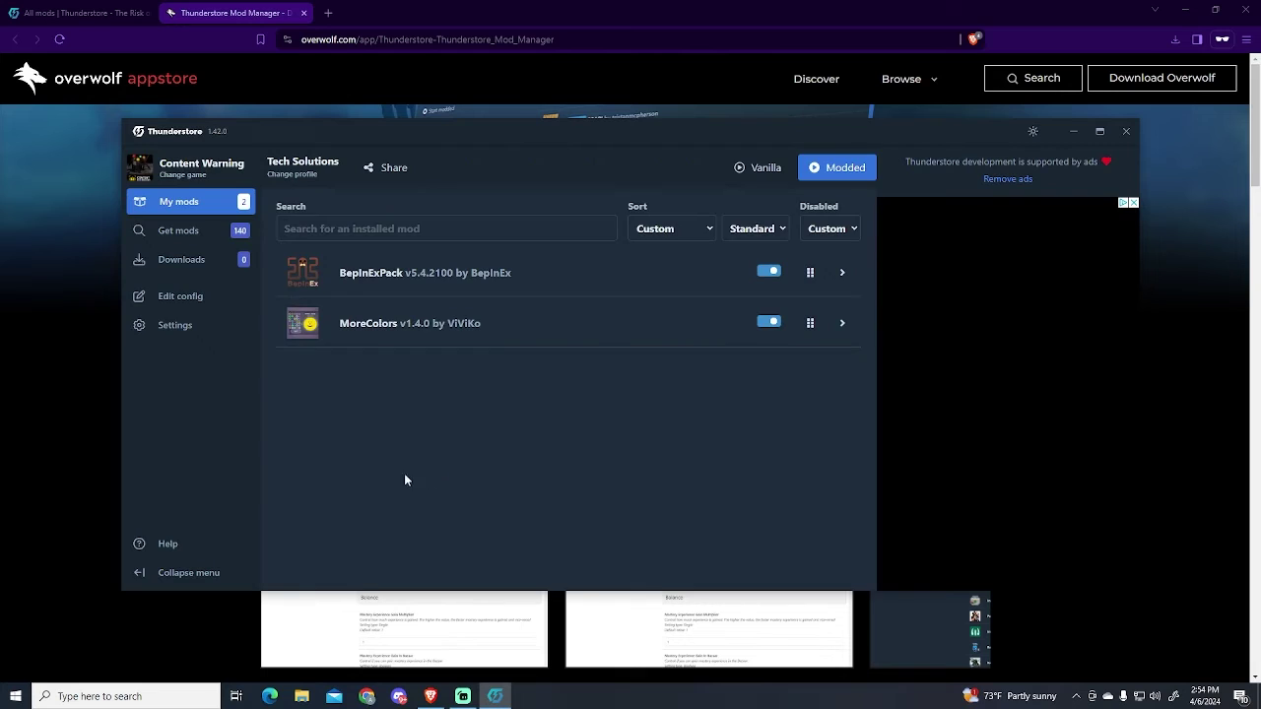
- Try to import a new profile from the copied profile code under the name Tech Solutions
click(304, 174)
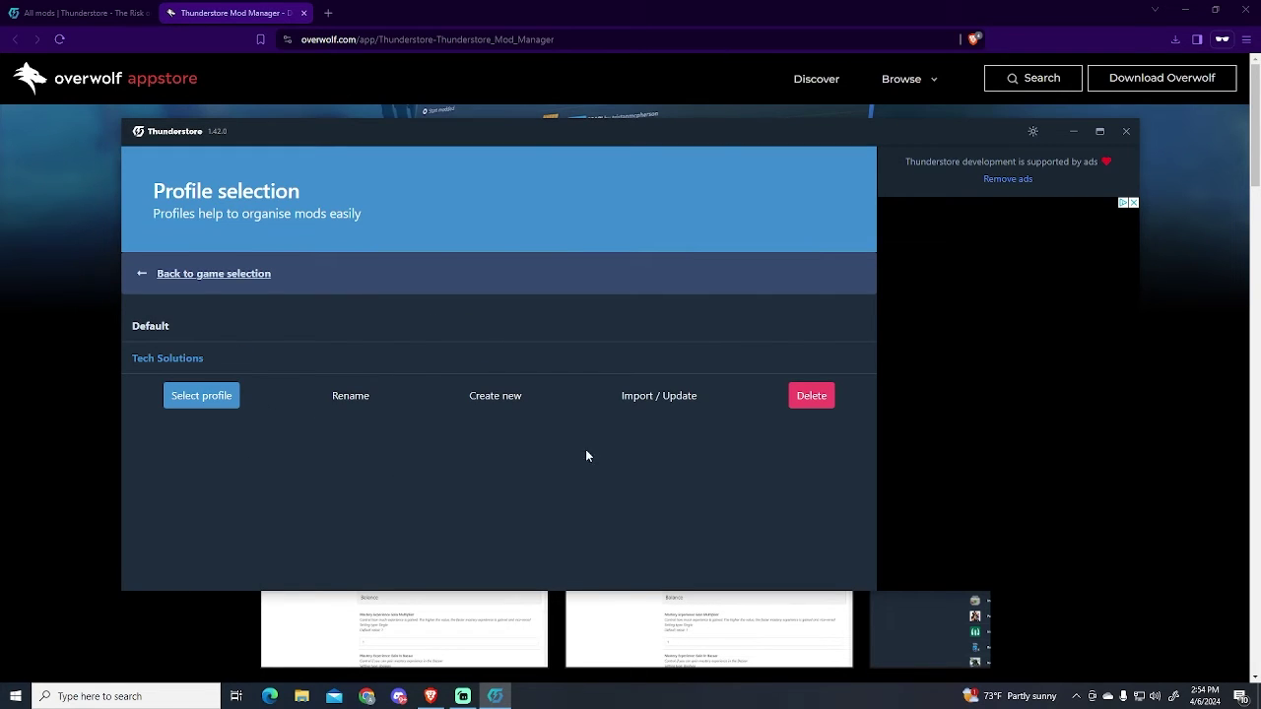
click(643, 395)
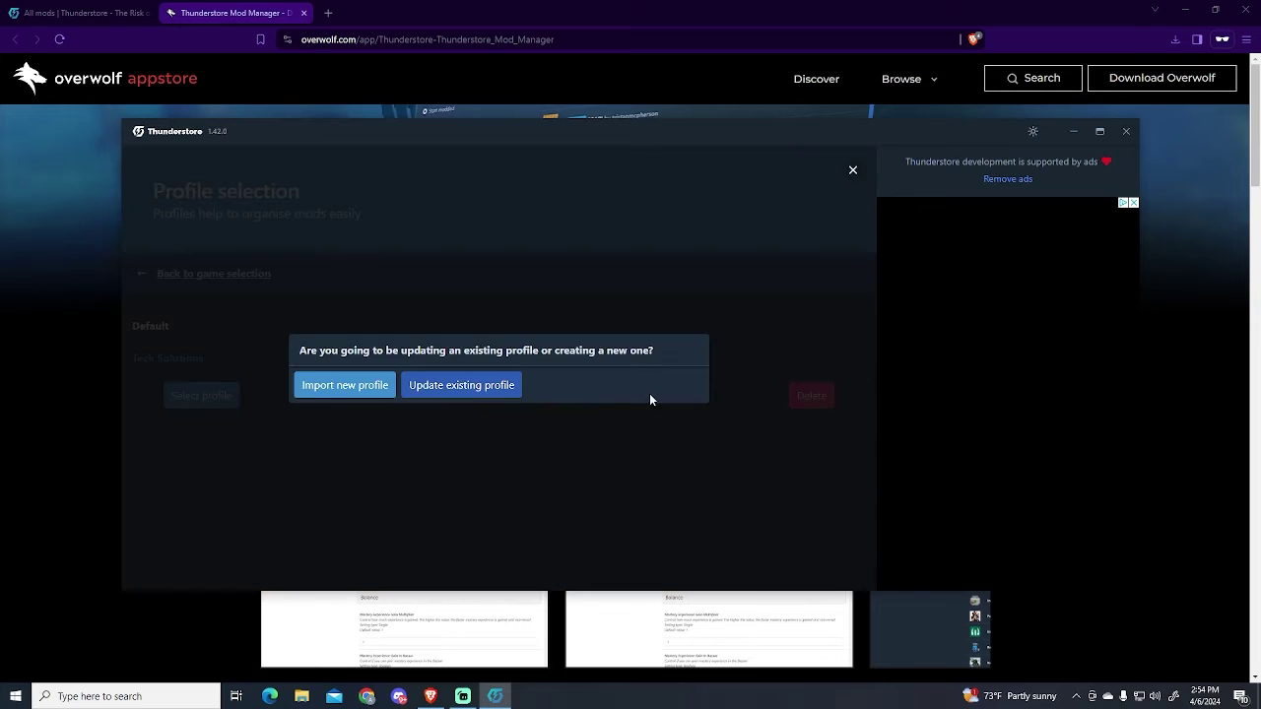
click(363, 392)
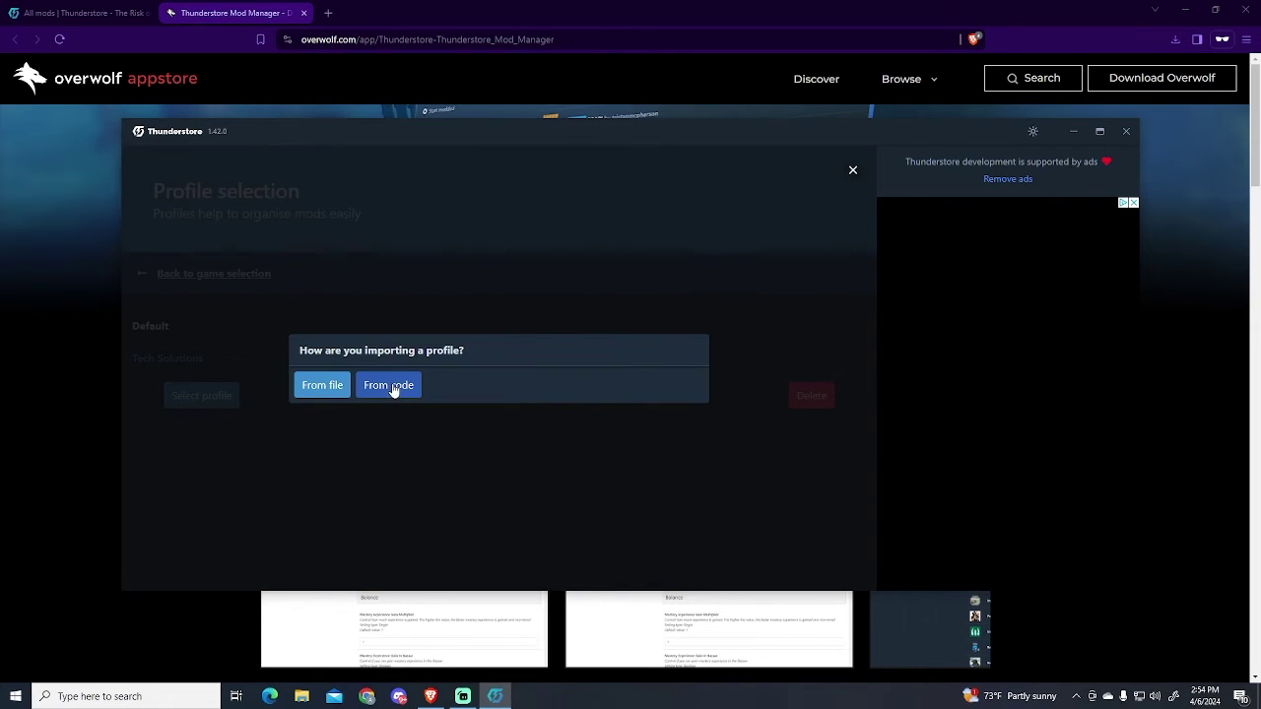
click(392, 386)
key(ctrl+v)
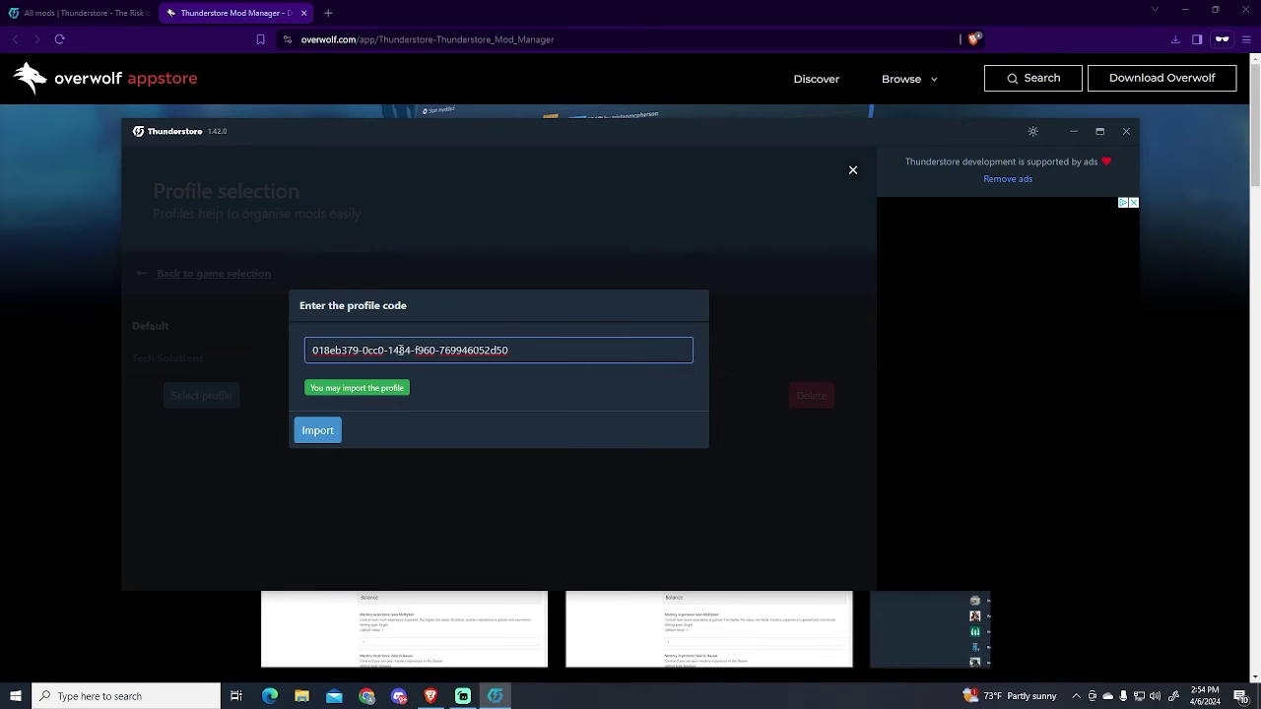
click(324, 433)
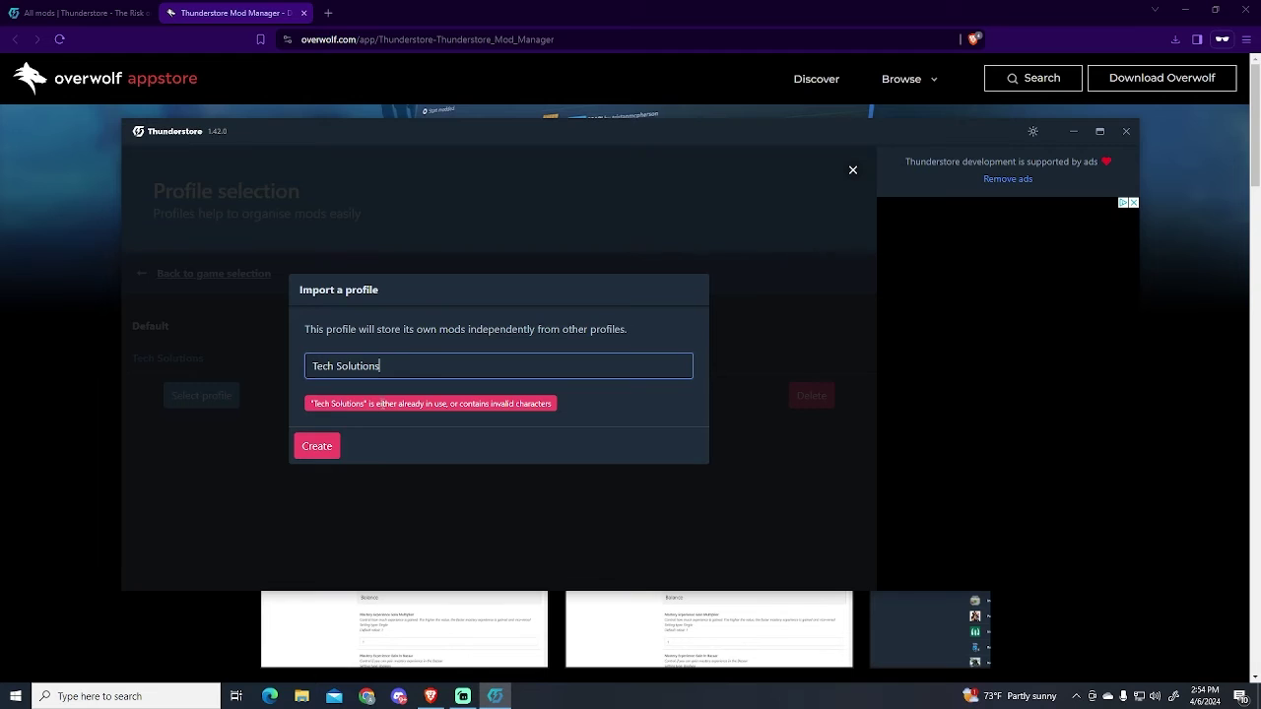
drag(307, 386, 555, 407)
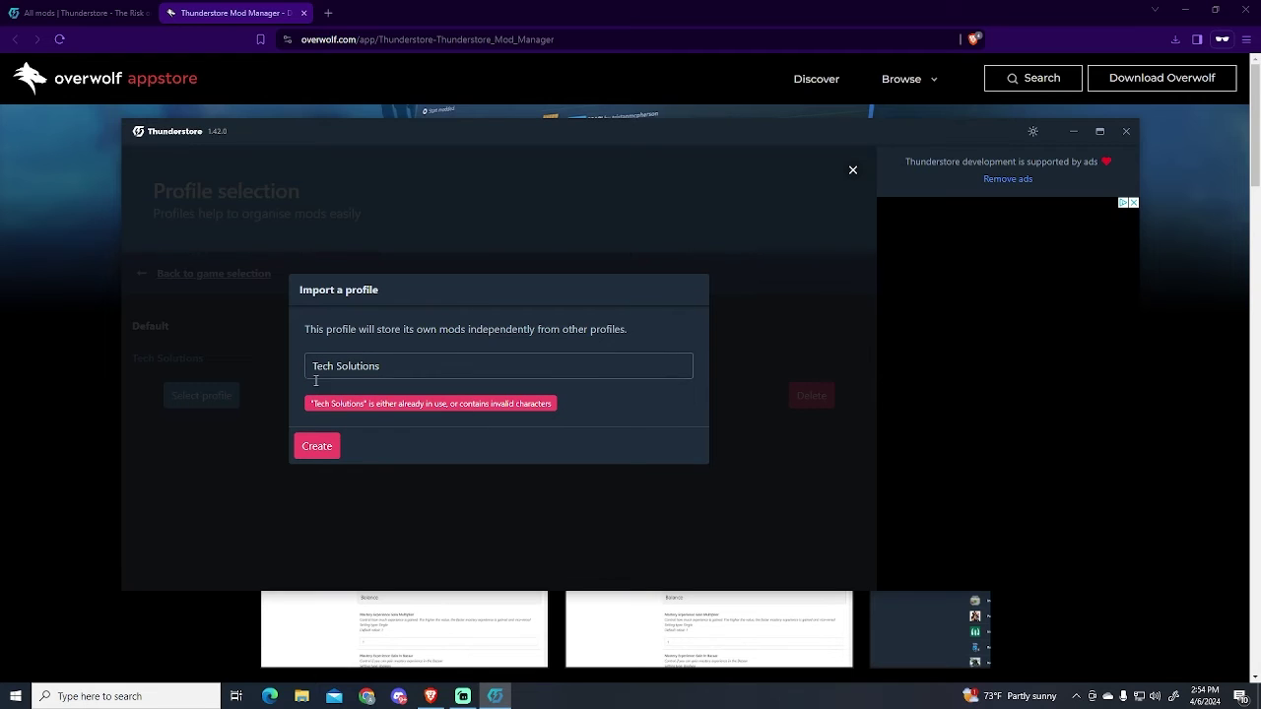
click(230, 344)
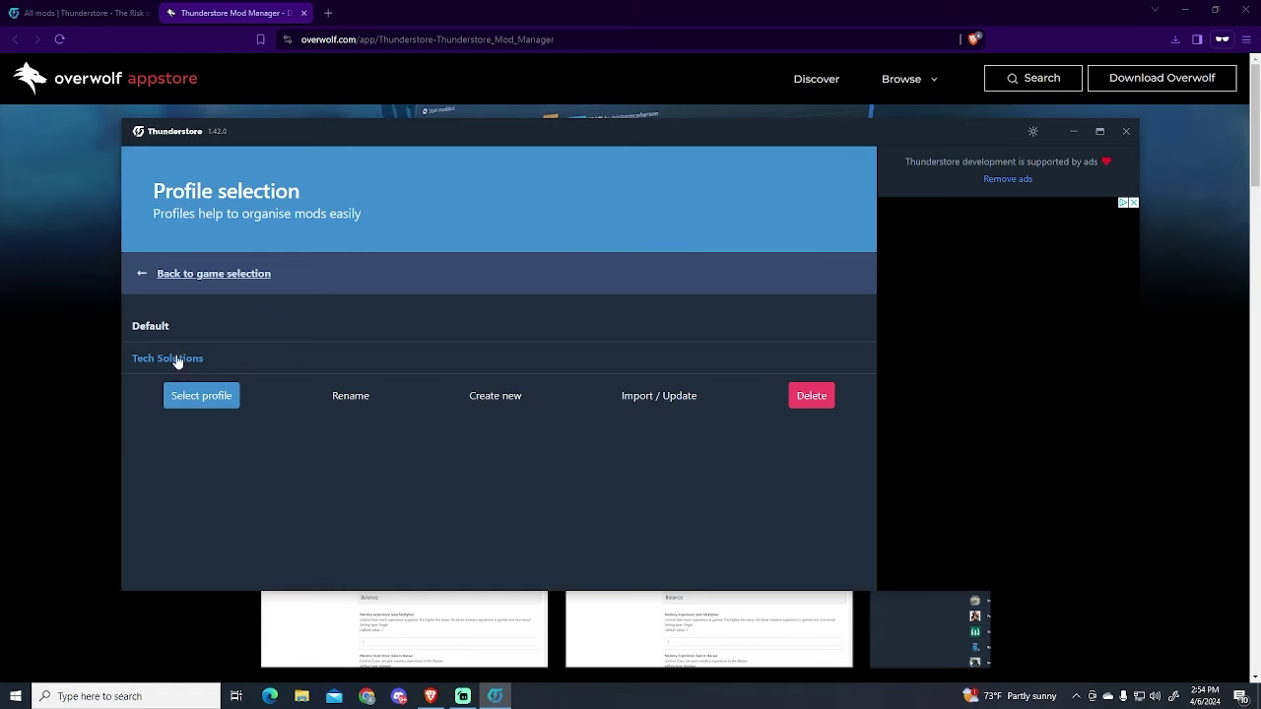
- Open the Tech Solutions profile and launch Content Warning in modded mode
click(202, 396)
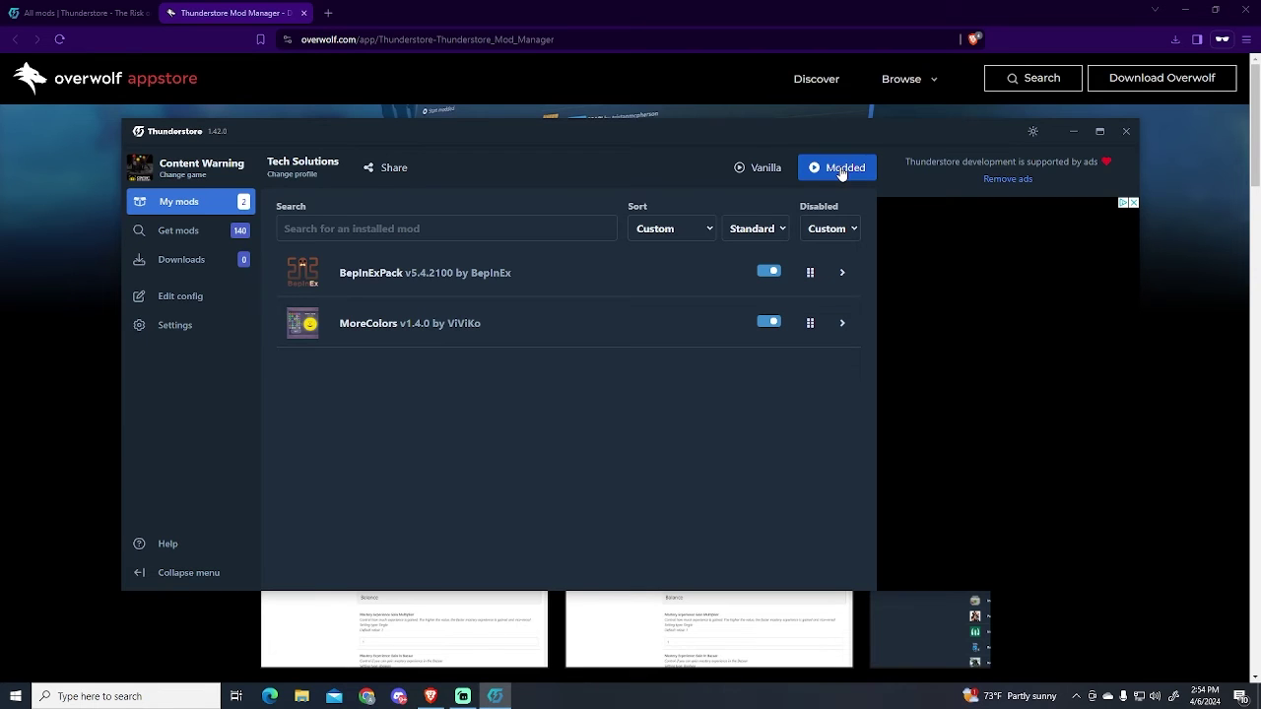
click(842, 169)
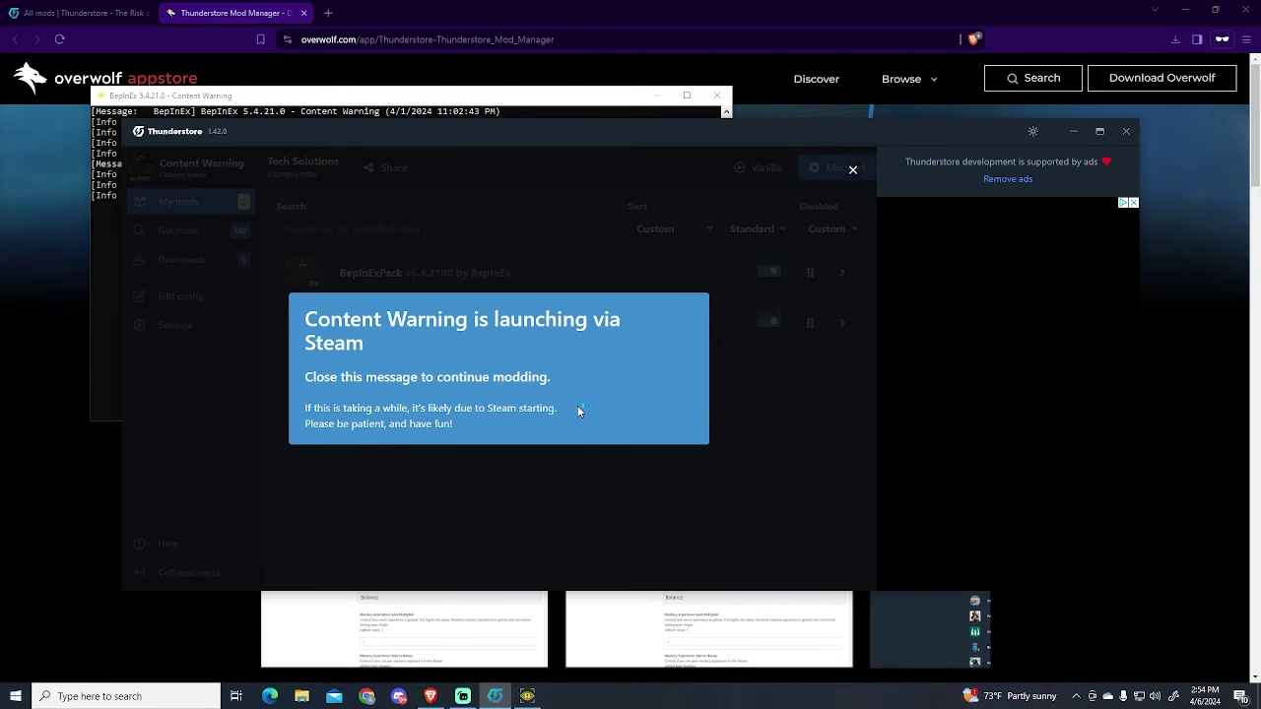
drag(460, 99, 552, 188)
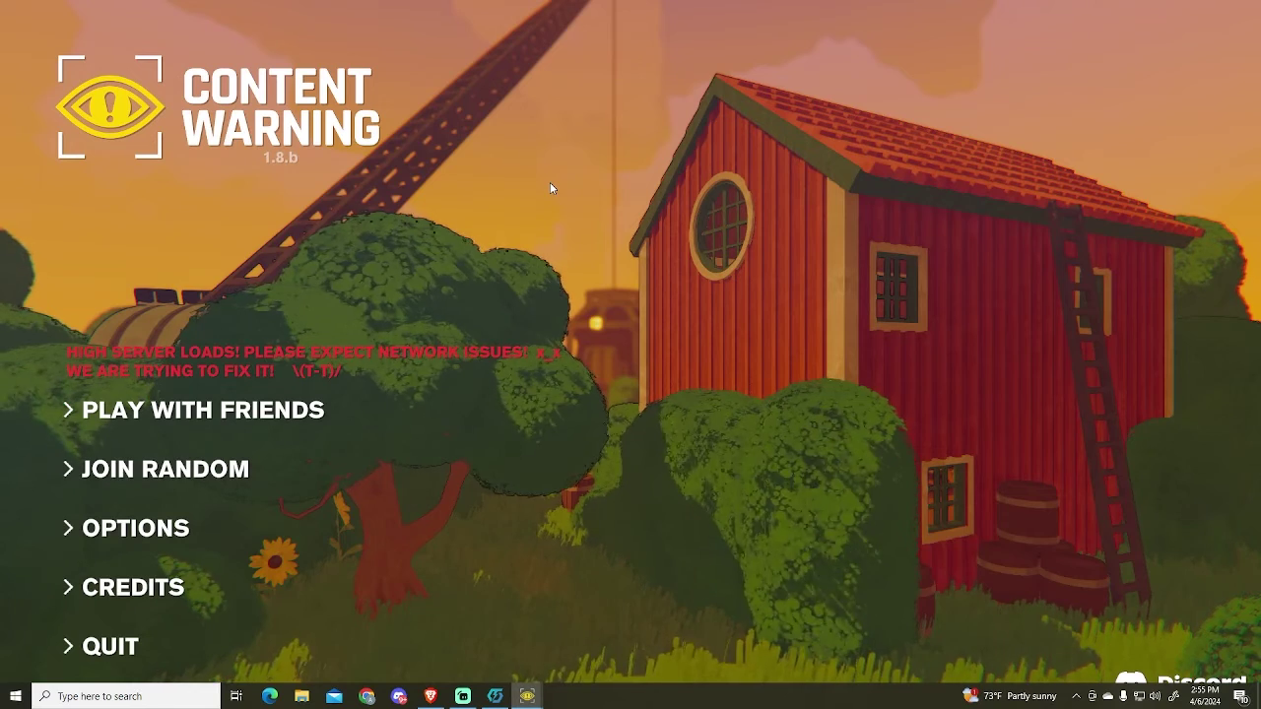
- Host a private Content Warning game with friends from the Save 1 slot
click(202, 410)
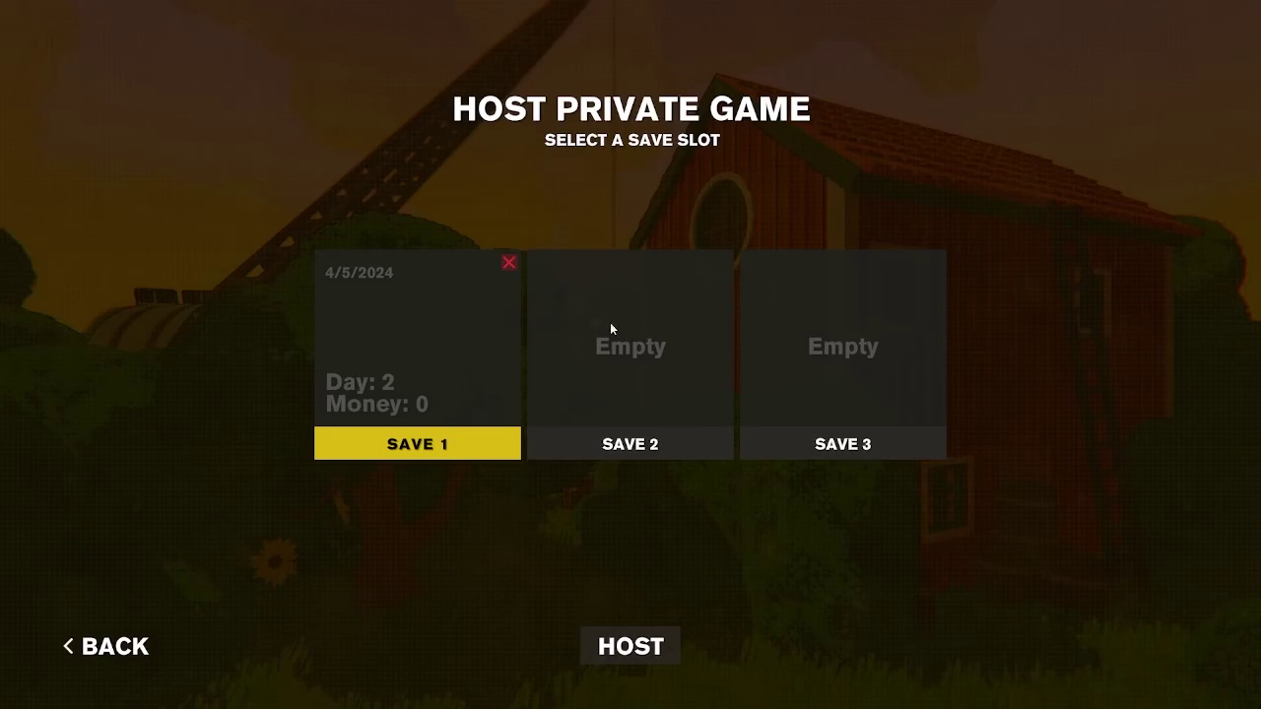
click(625, 645)
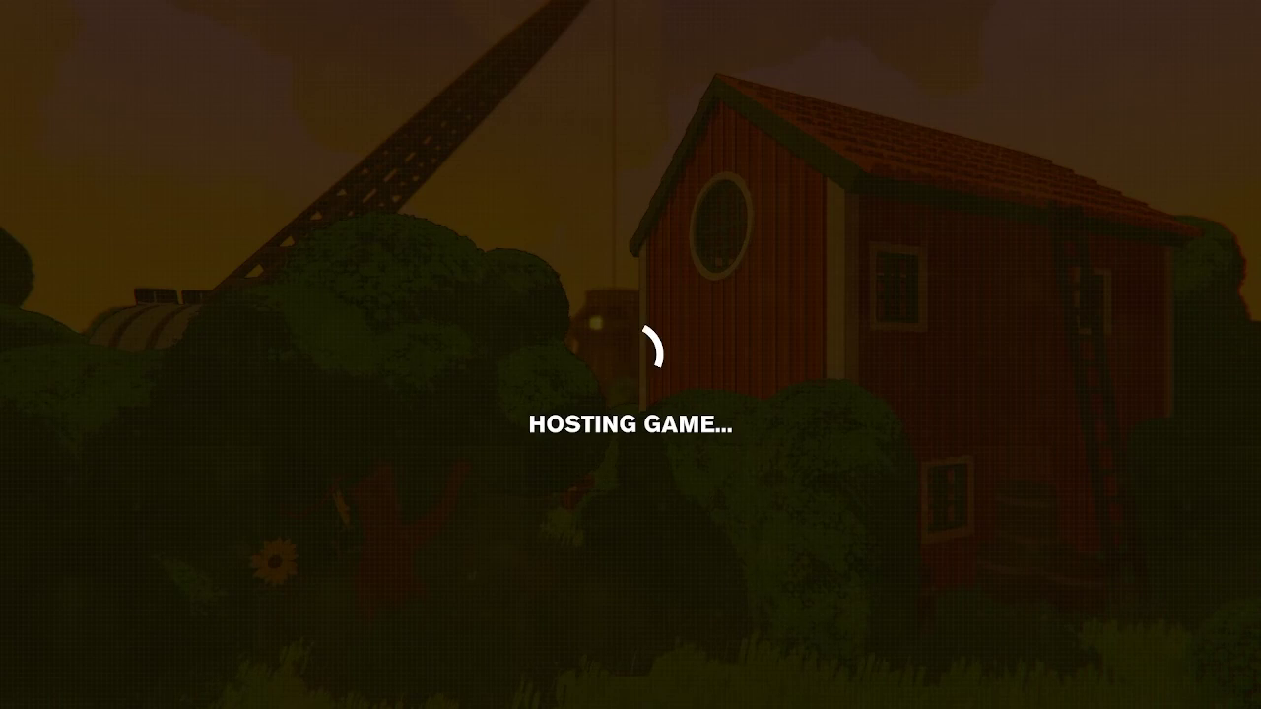
- Go to the face customization terminal and try several of the added colors, finishing on dark red
key(w)
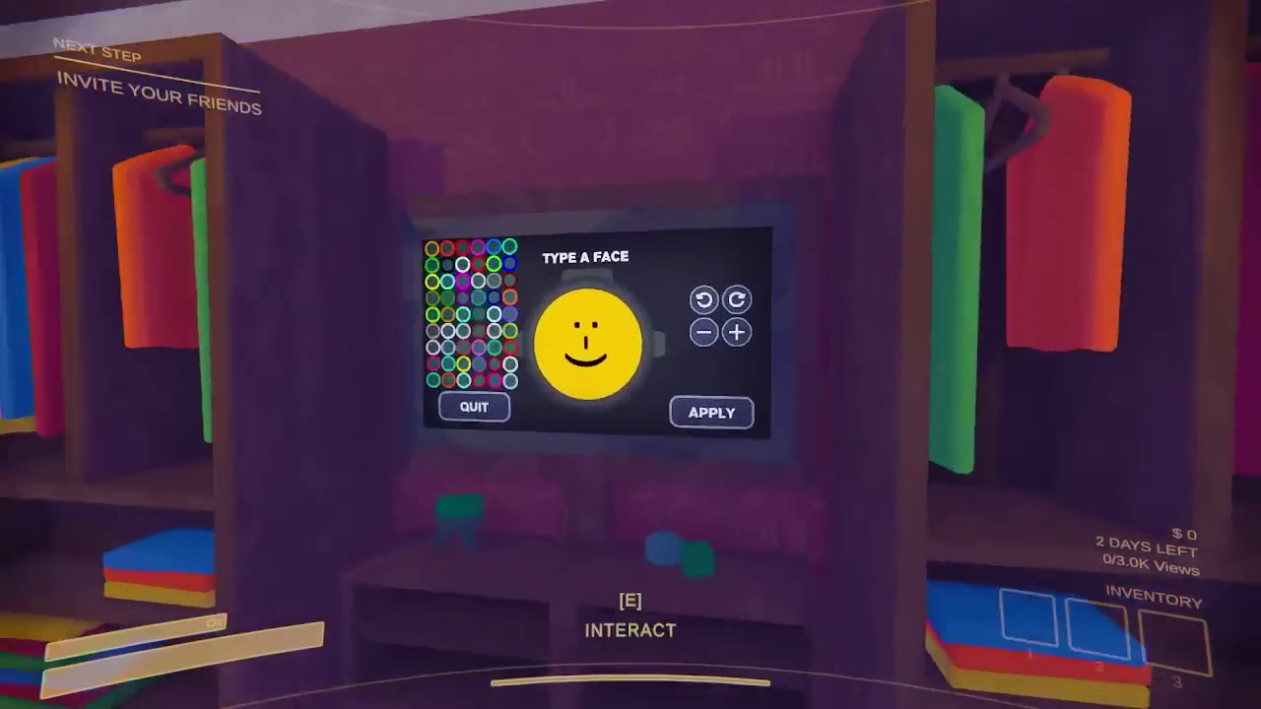
key(e)
click(391, 305)
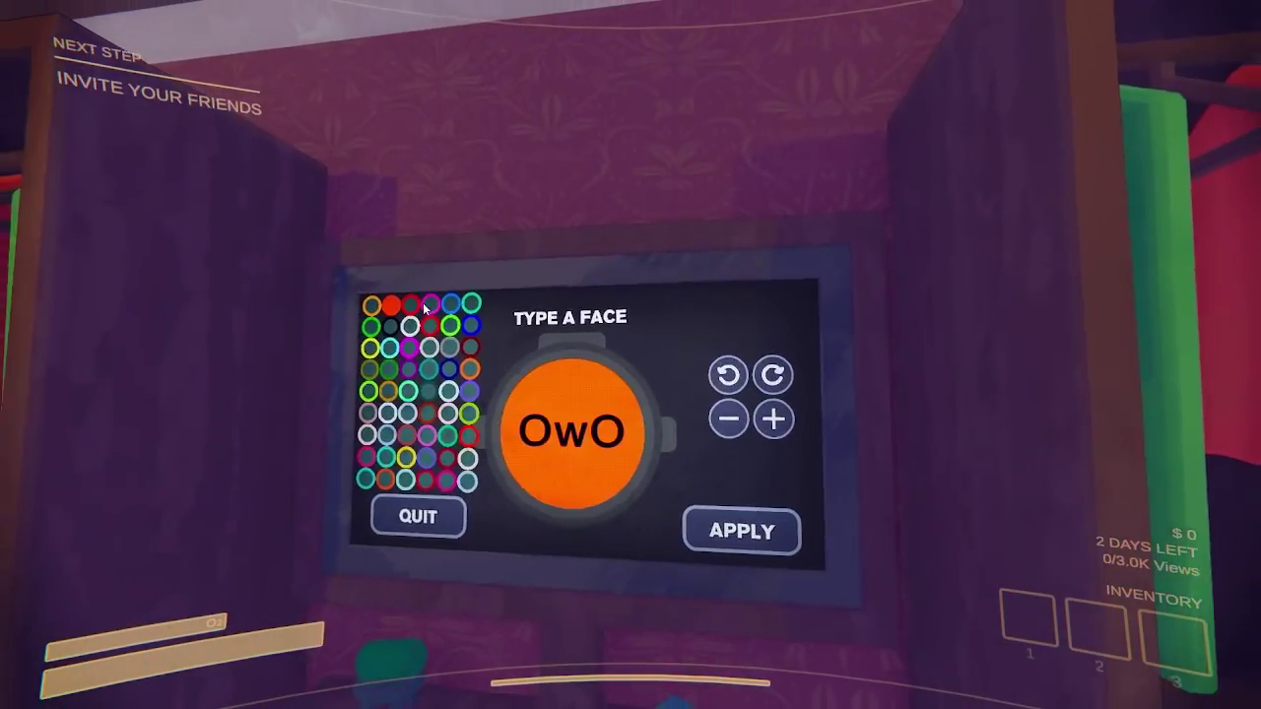
click(430, 305)
click(407, 390)
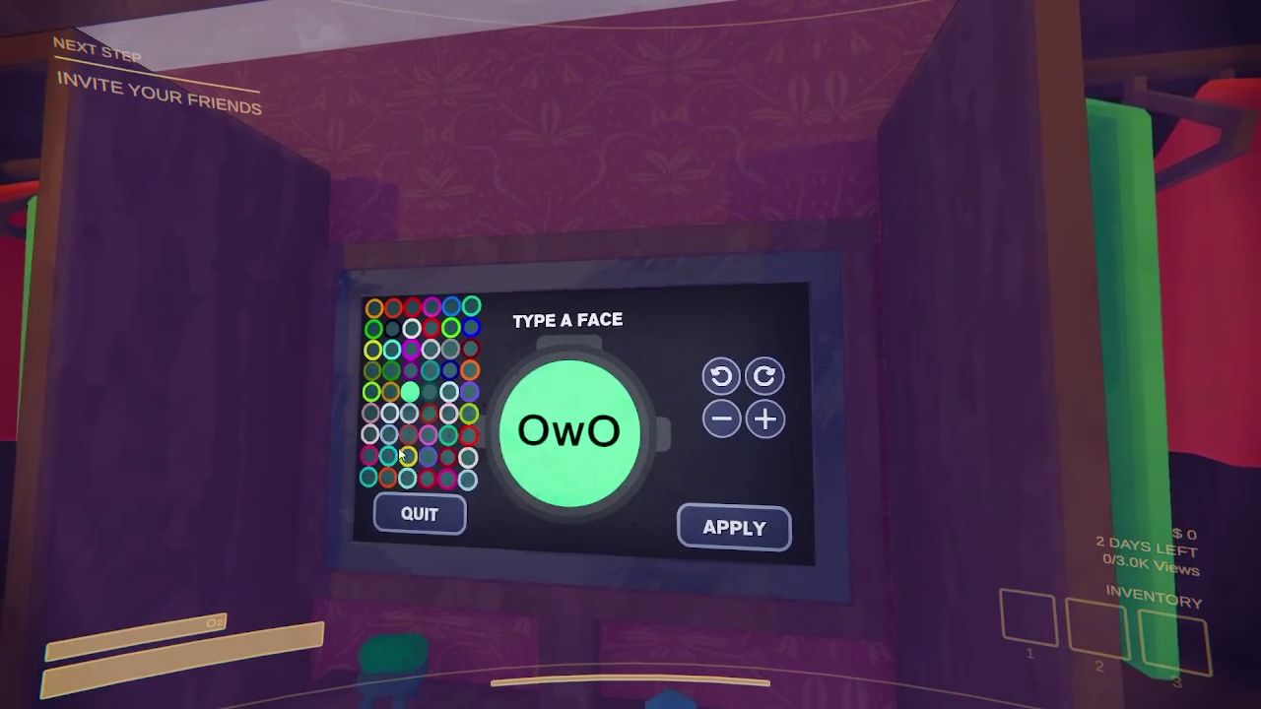
click(471, 478)
click(472, 435)
click(472, 413)
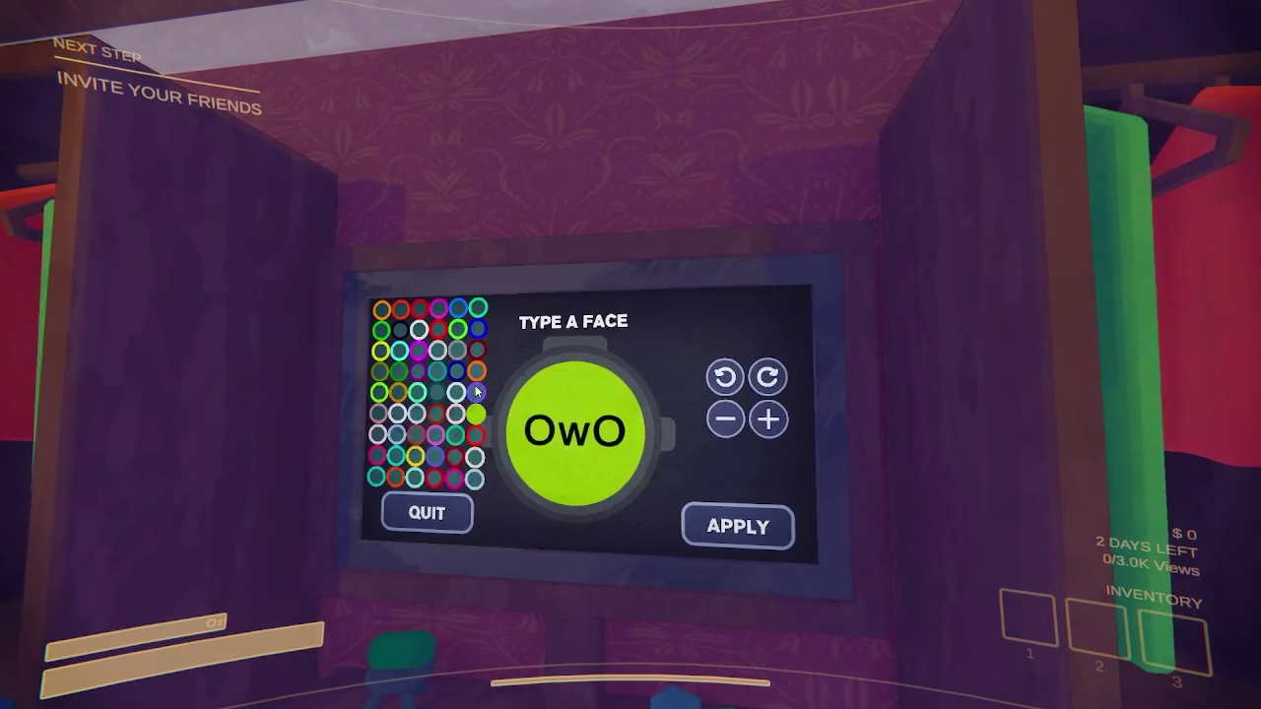
click(474, 392)
click(475, 351)
key(Escape)
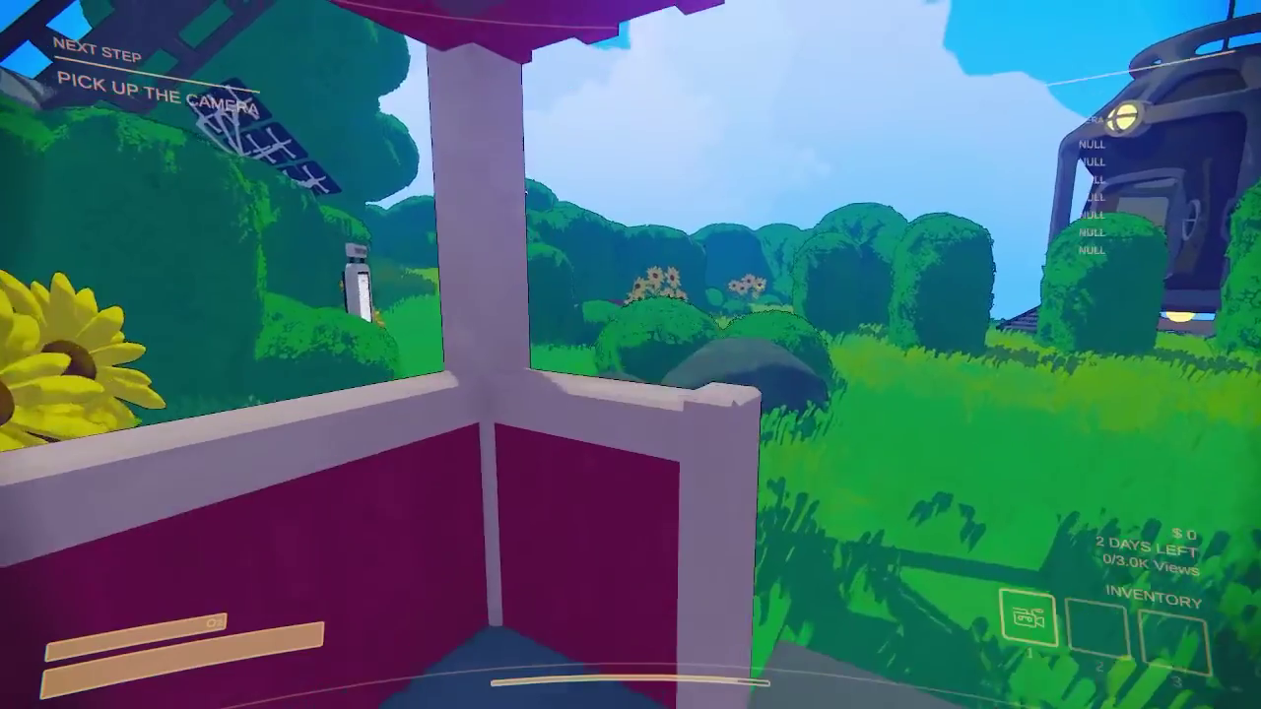
- Pick up the camera and flip it to selfie mode to view the recolored character
key(e)
key(r)
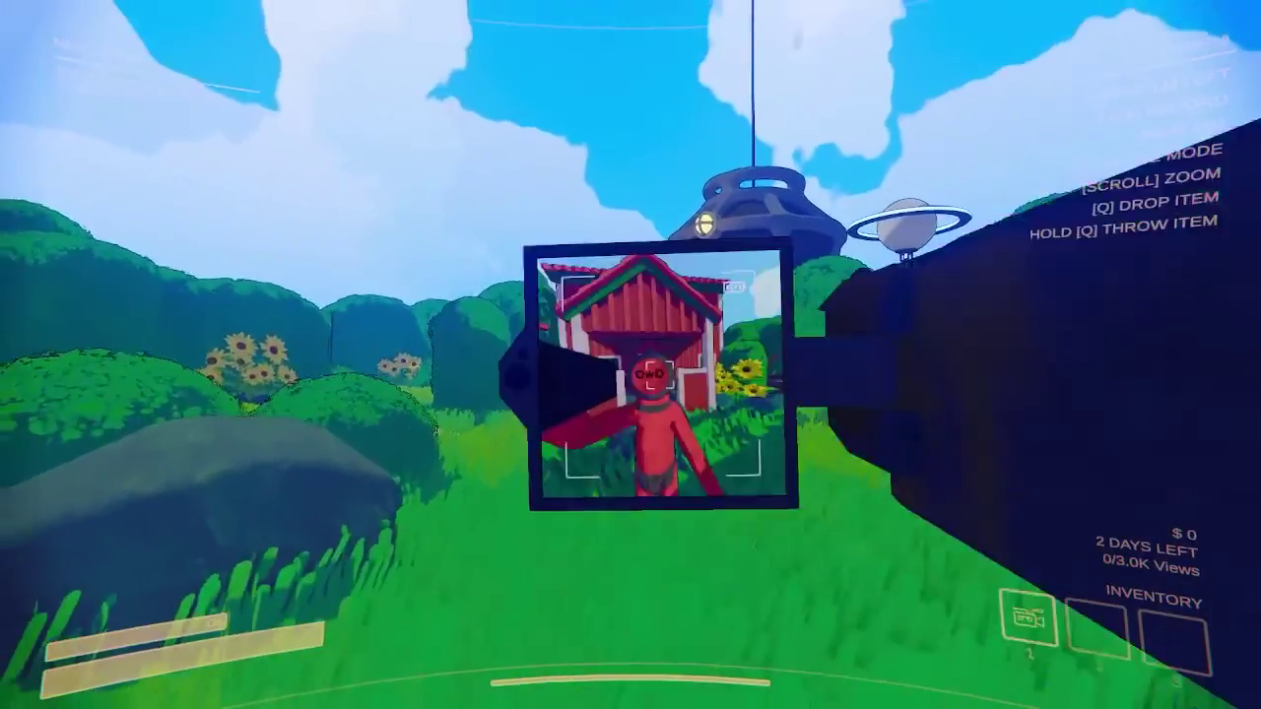